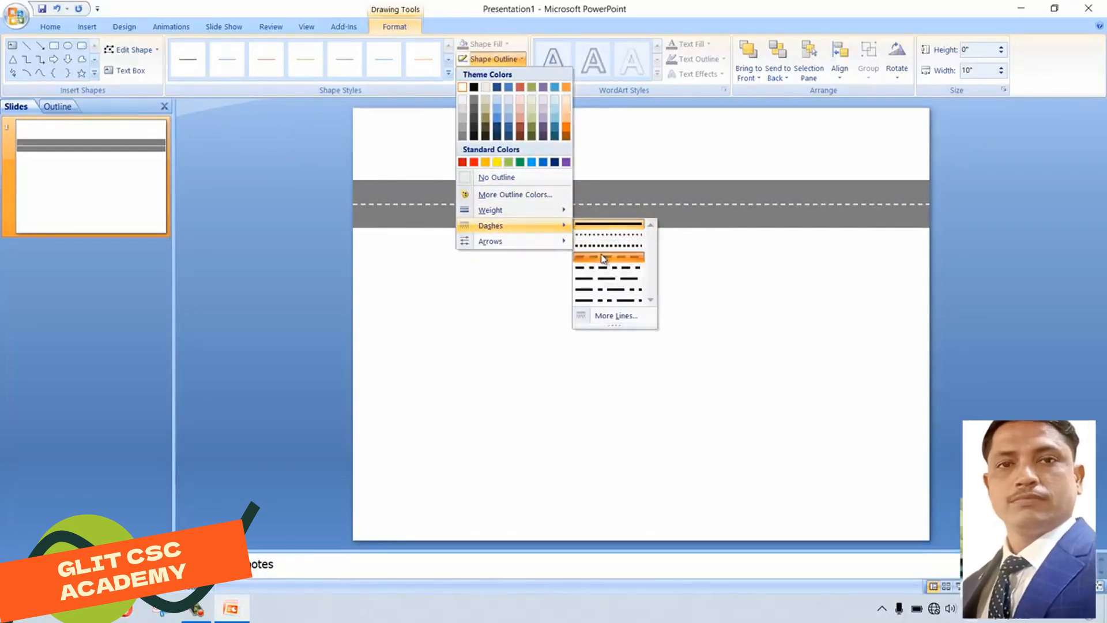
Step: Apply the Dash line style to the white line along the grey road and undo a trial move of that line
left_click(603, 258)
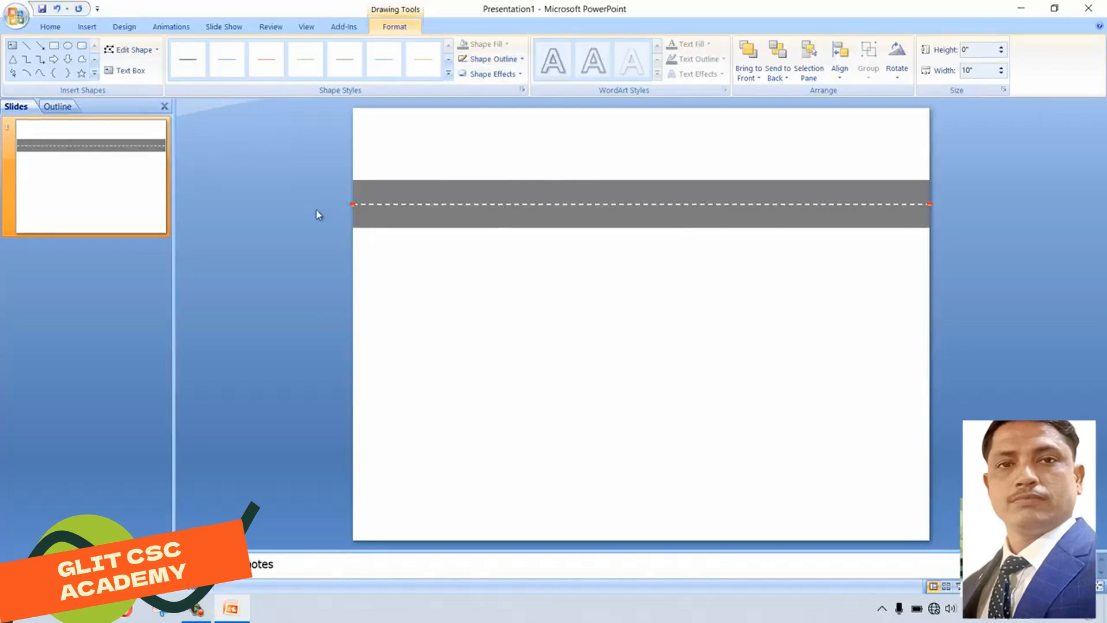
left_click_drag(427, 205, 426, 255)
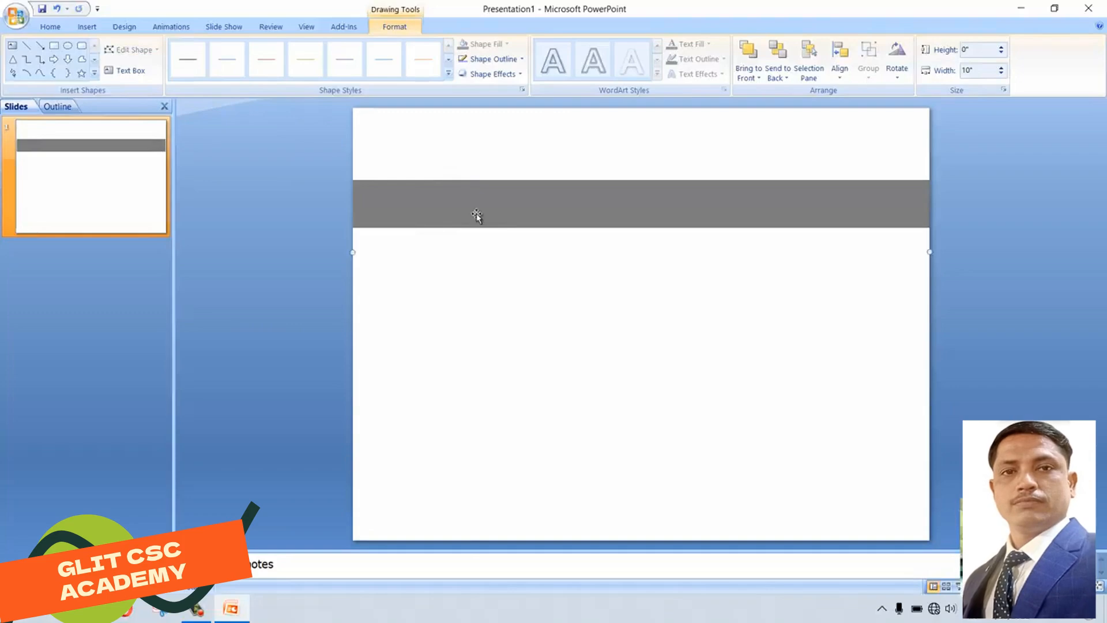
left_click(58, 9)
Step: Select the grey road bar together with its dashed white centre line and group them into one object
mouse_move(317, 168)
left_mouse_down()
mouse_move(728, 260)
mouse_move(974, 254)
left_mouse_up()
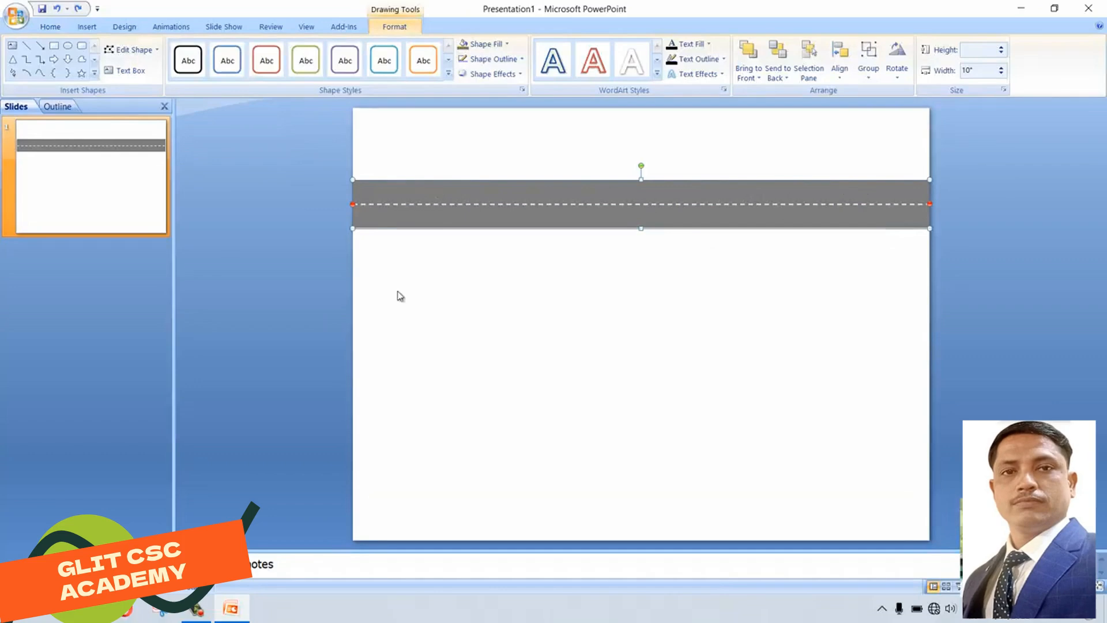
left_click(388, 255)
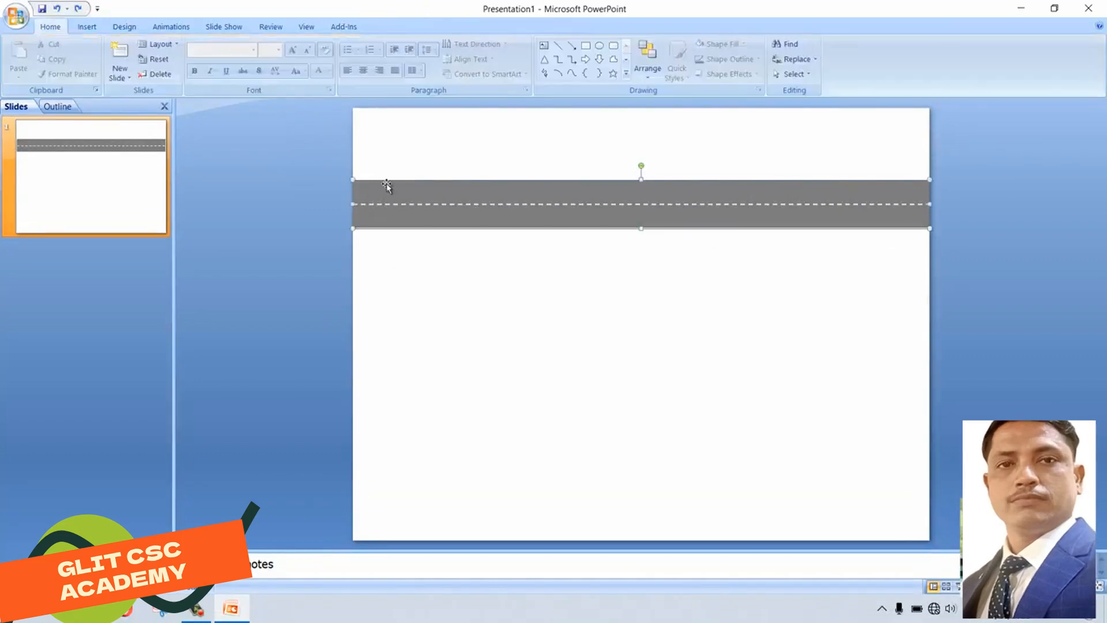
left_click(386, 190)
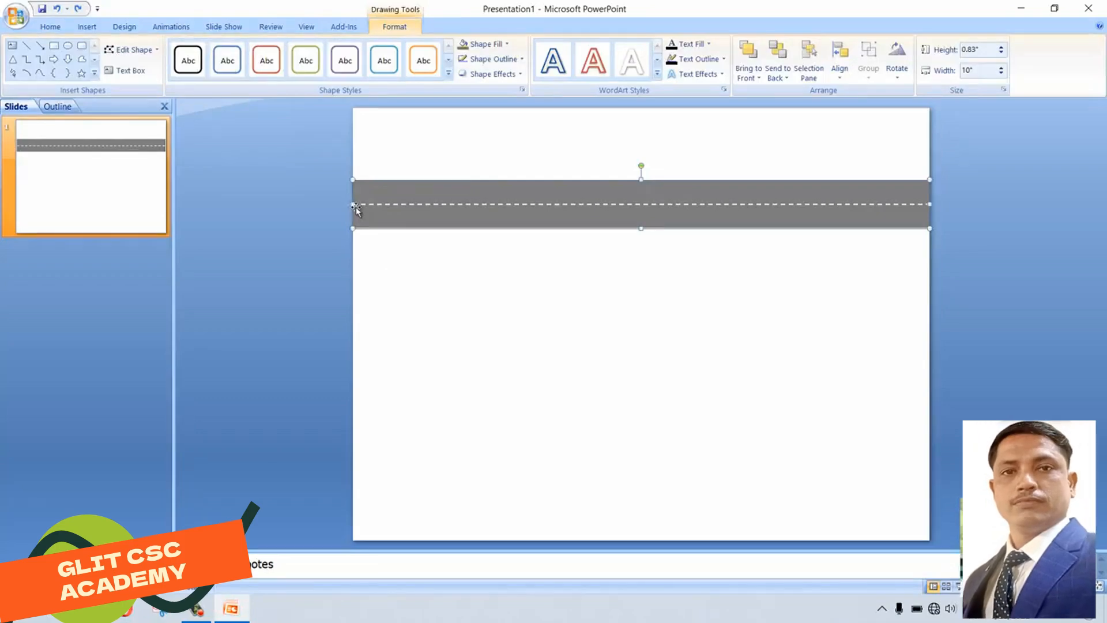
left_click_drag(322, 167, 940, 275)
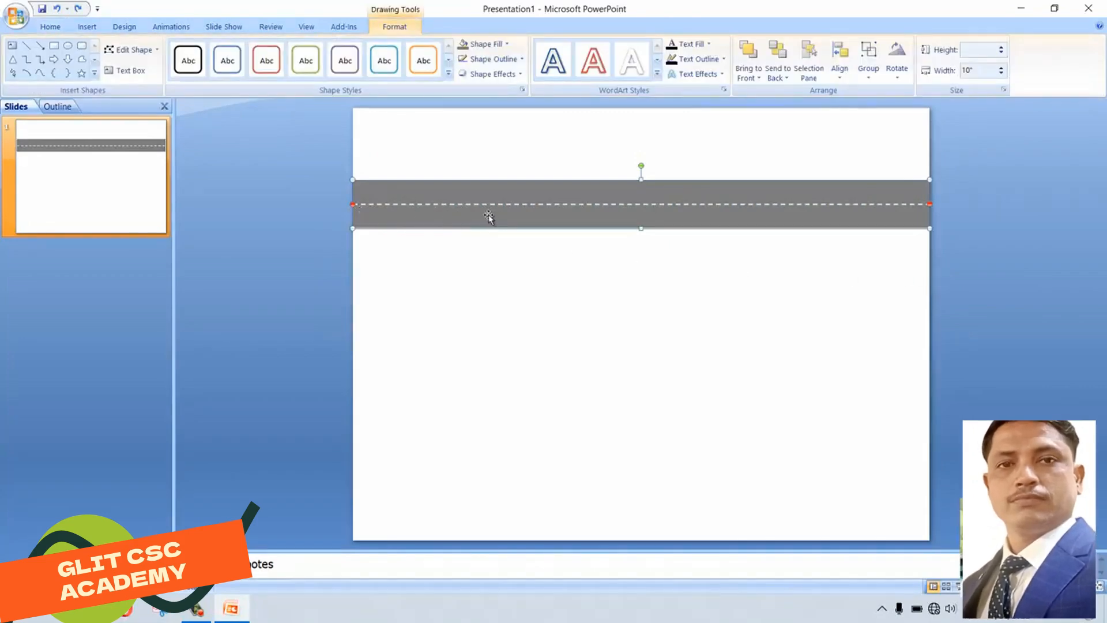
left_click_drag(327, 170, 942, 257)
right_click(479, 196)
mouse_move(517, 253)
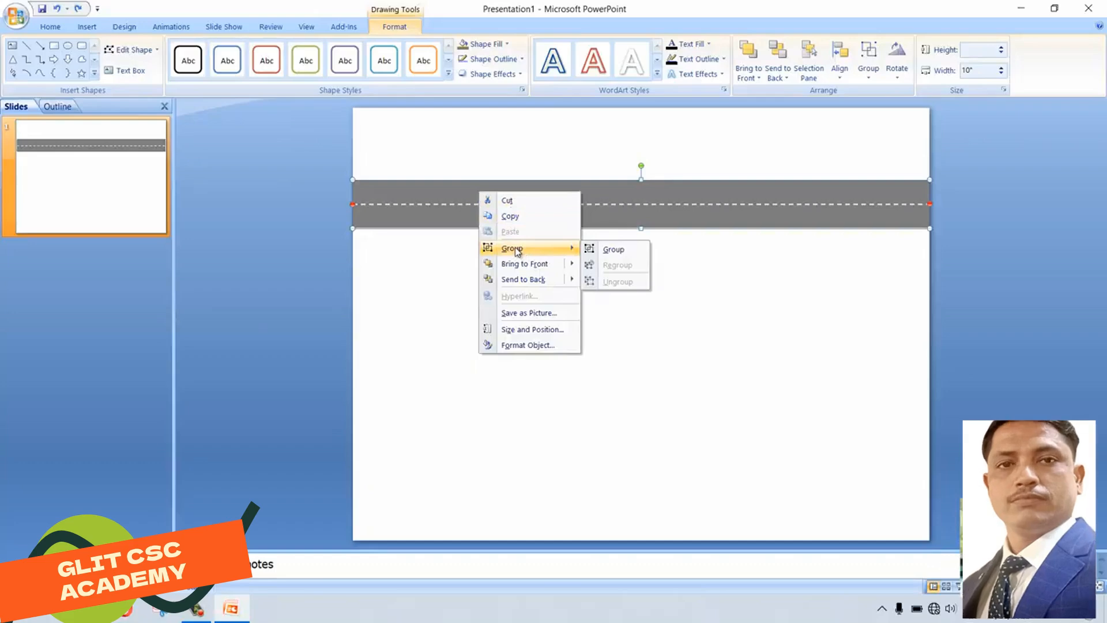
left_click(618, 254)
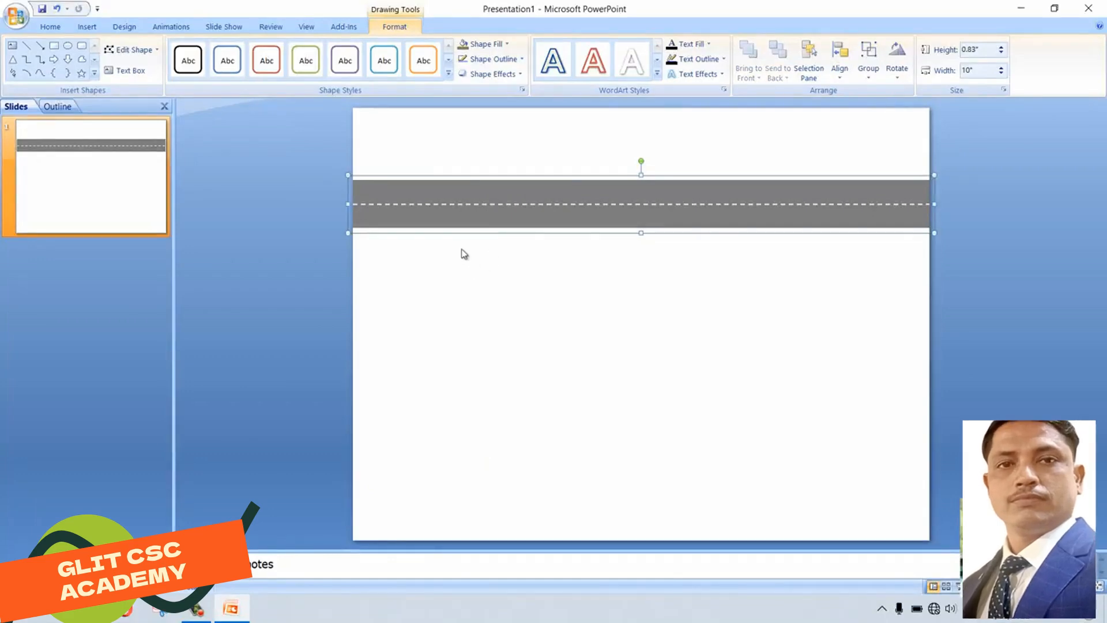
Step: Move the grouped road slightly lower on the slide, keeping it aligned with both slide edges
left_click(446, 268)
left_click_drag(442, 205, 476, 192)
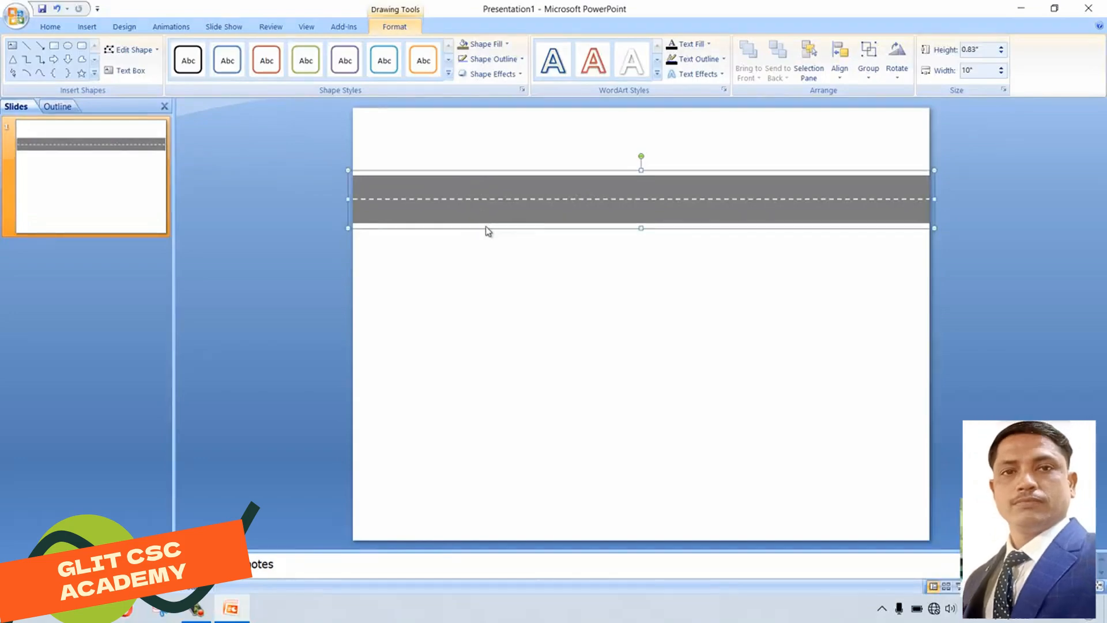
left_click_drag(479, 198, 483, 204)
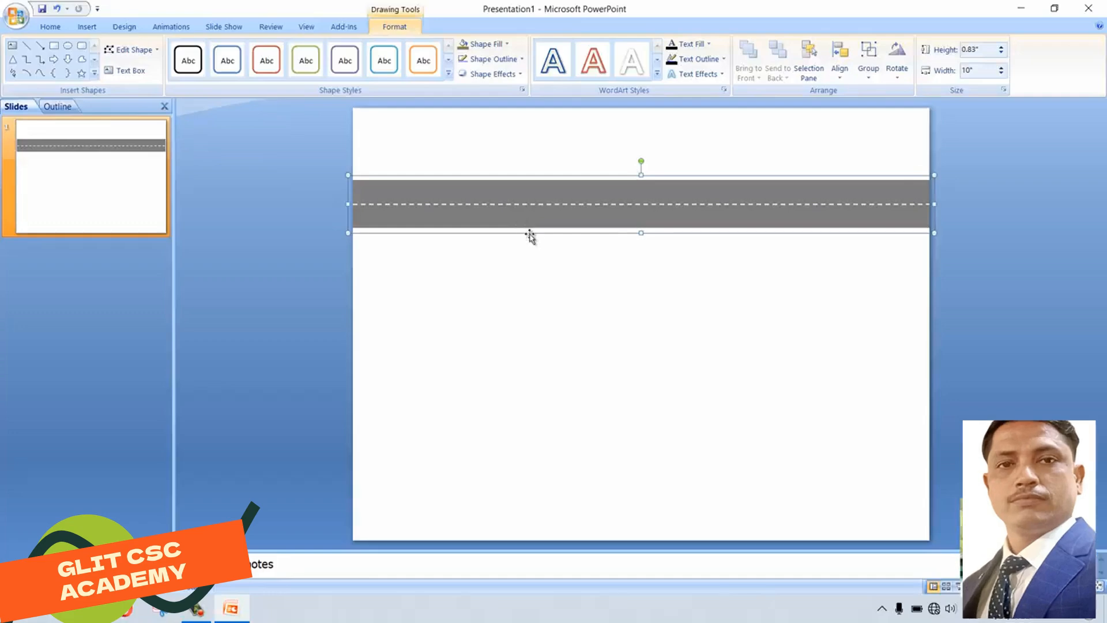
left_click_drag(562, 212, 564, 222)
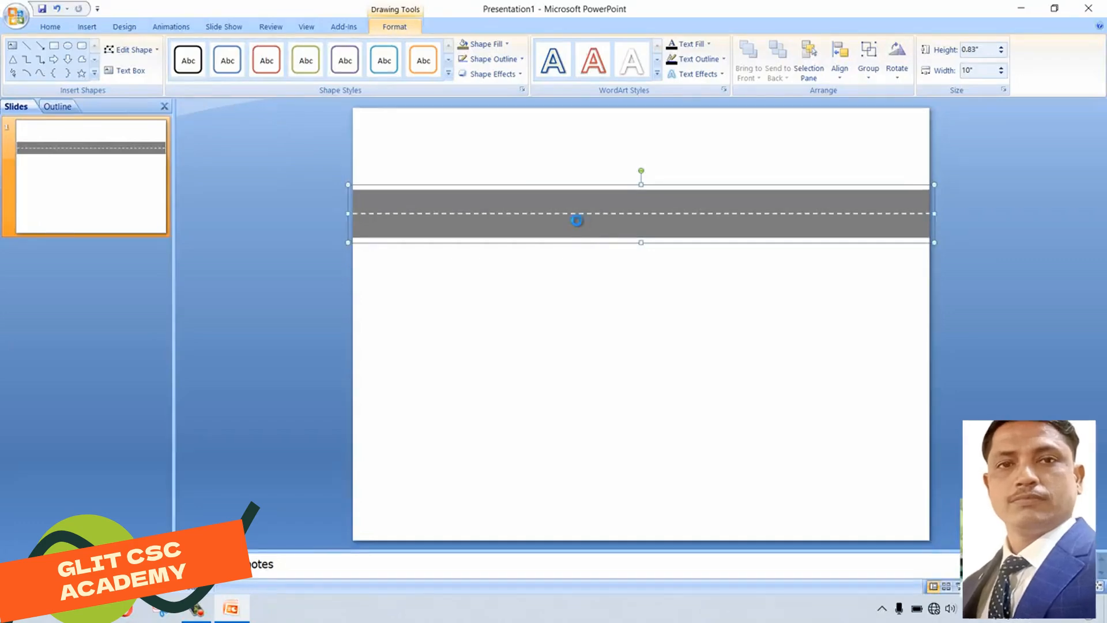
Step: Duplicate the grouped road twice and arrange the copies below it as evenly spaced, full-width parallel roads
key("ctrl+d")
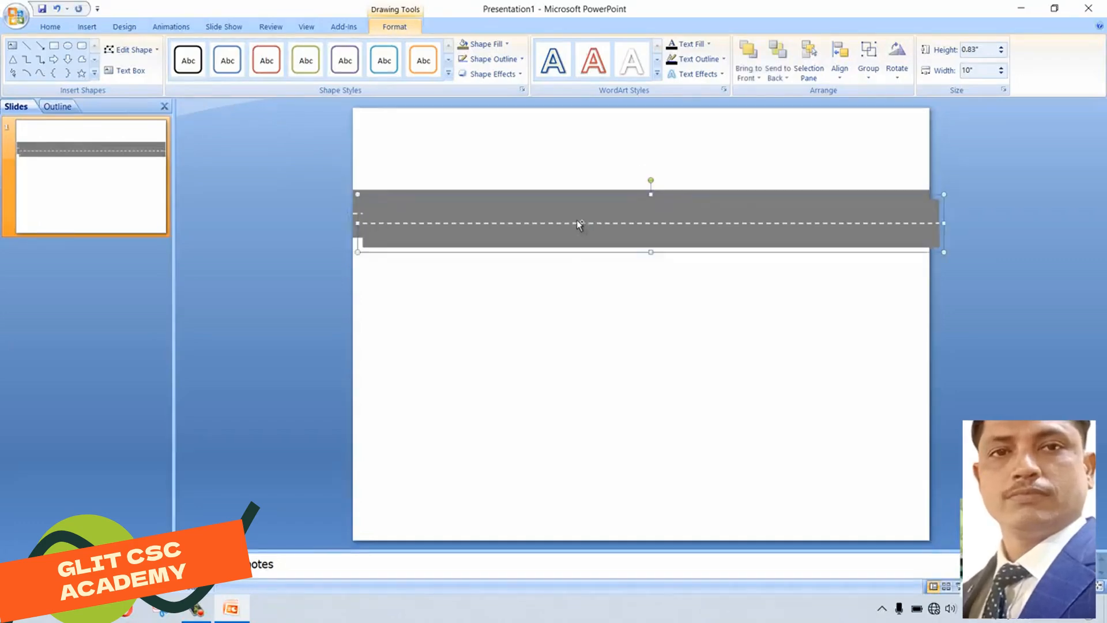
key("ctrl+d")
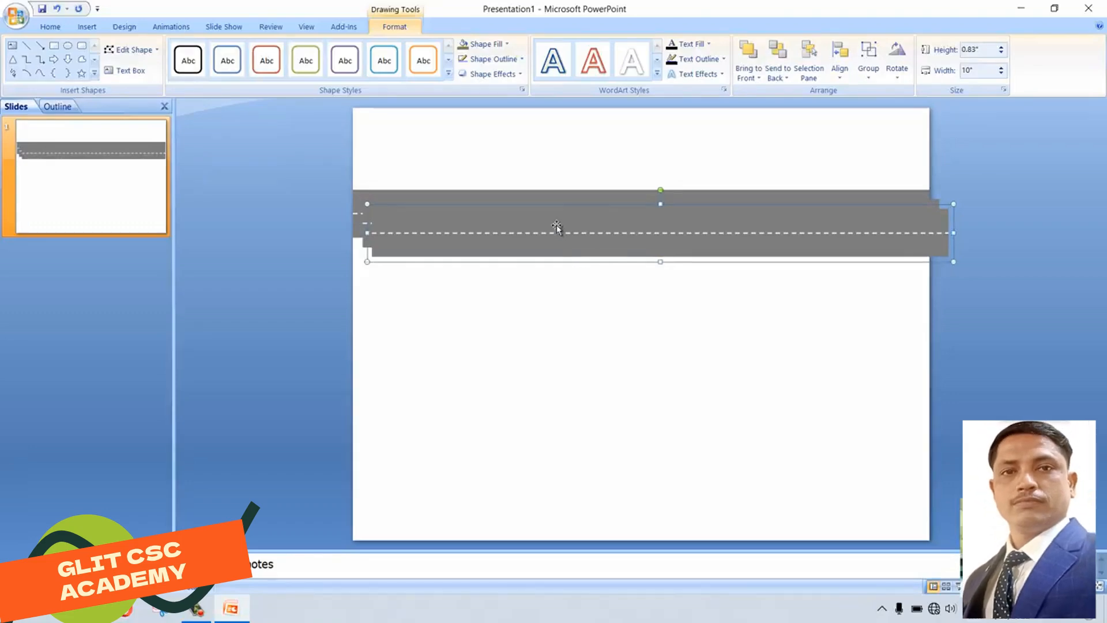
left_click_drag(548, 226, 536, 276)
left_click_drag(572, 217, 559, 392)
left_click_drag(555, 292, 555, 298)
left_click_drag(556, 391, 559, 401)
left_click(578, 312)
key("Down")
key("Down")
key("Up")
left_click(643, 146)
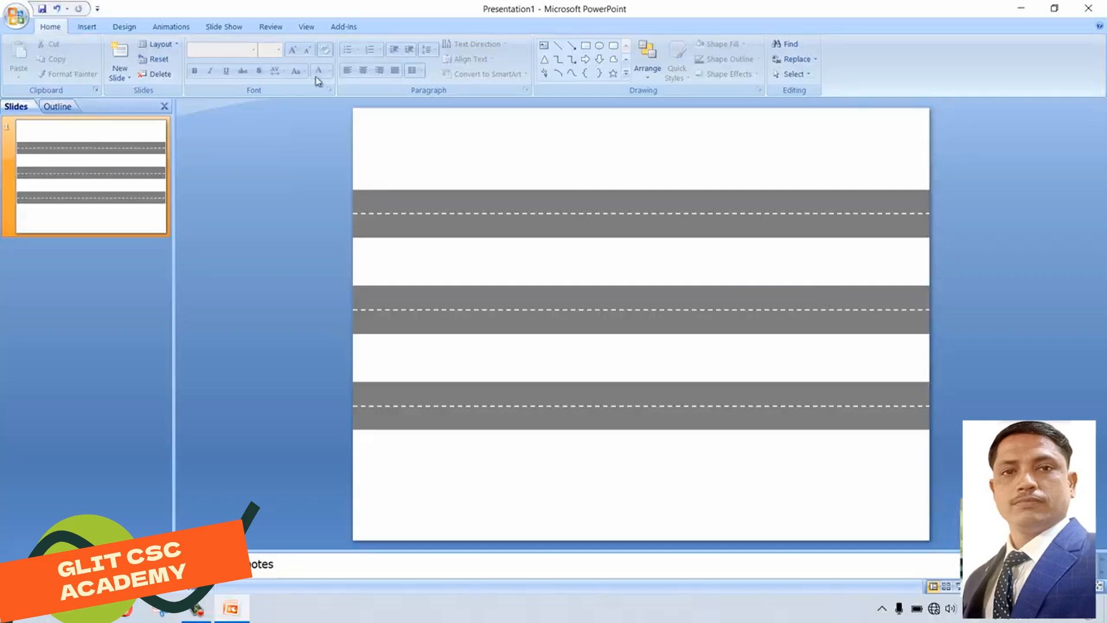
Step: Search the clip art collection for "car"
left_click(87, 26)
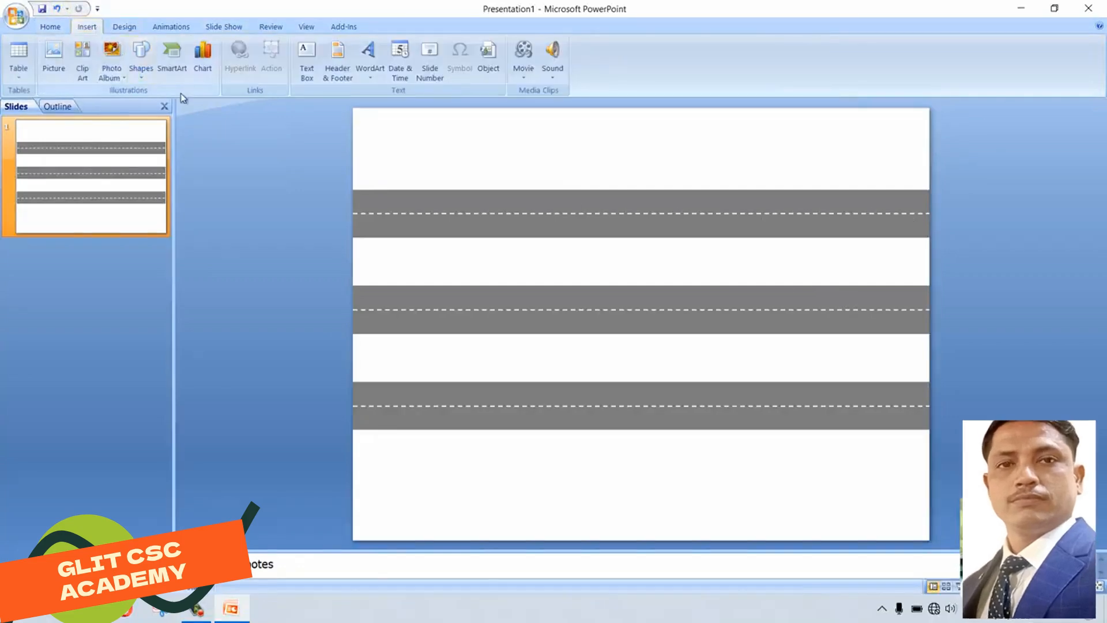
left_click(85, 74)
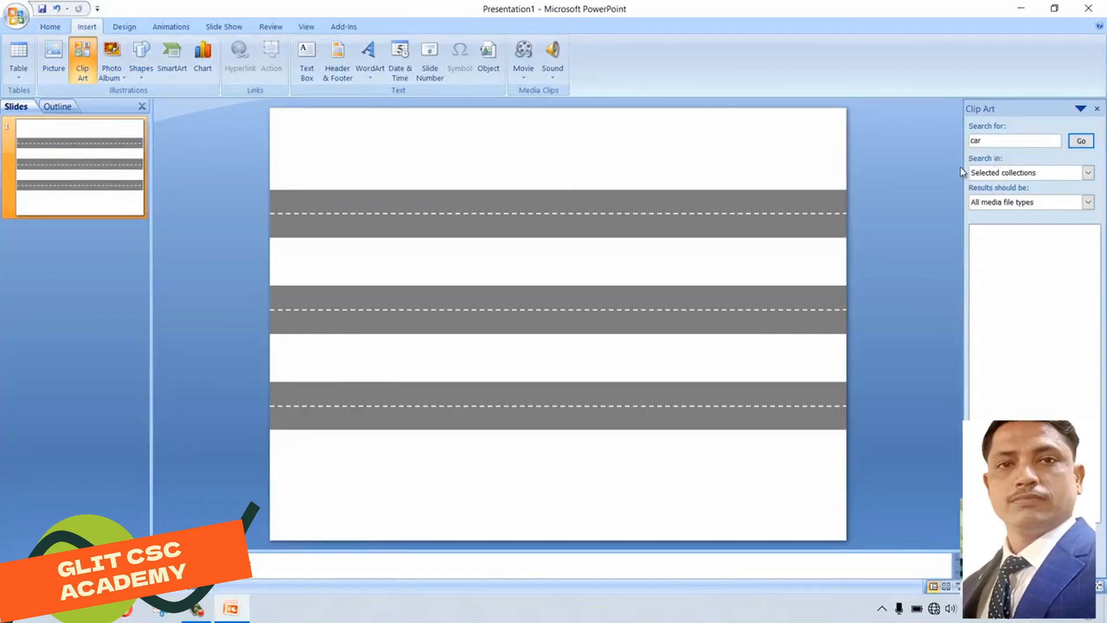
left_click(1081, 142)
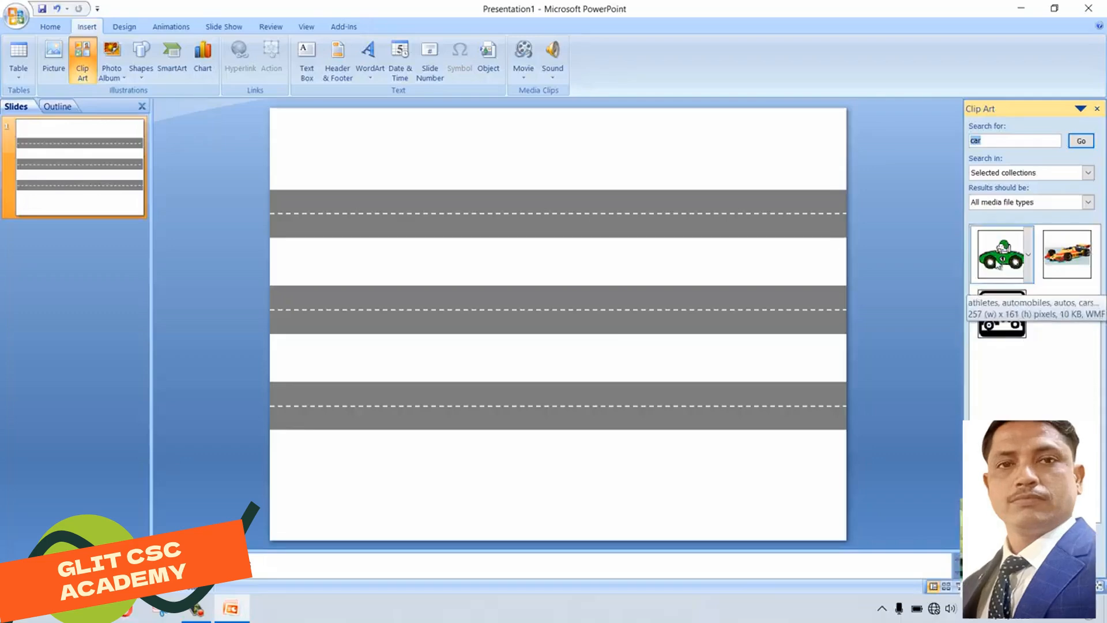
Step: Insert the green race car clip art twice and place the cars at the right ends of the upper and lower roads
left_click(1003, 261)
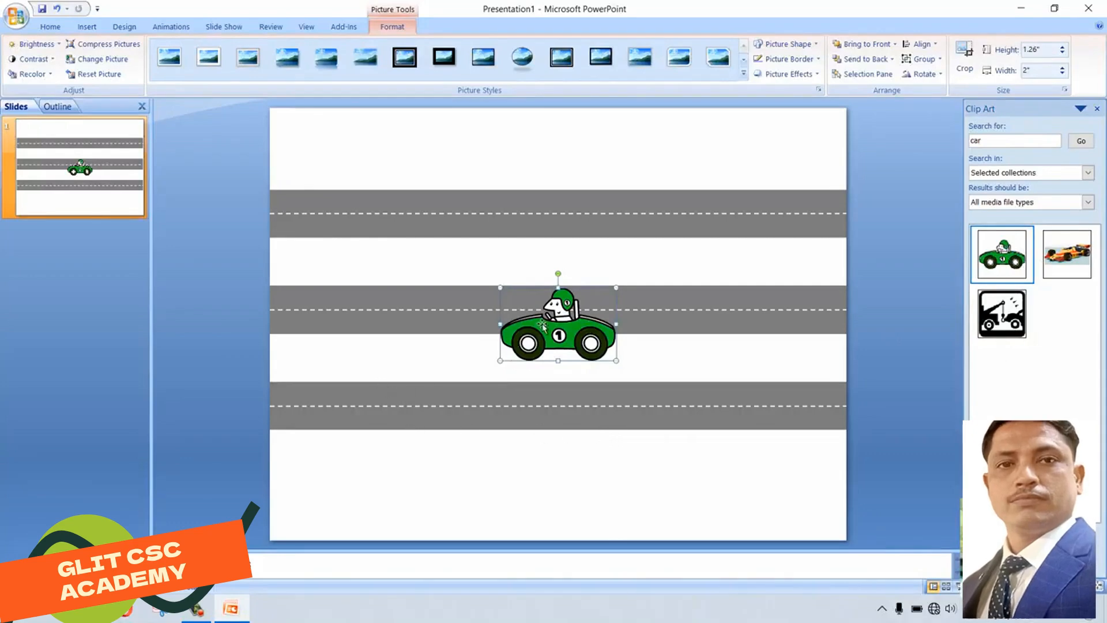
left_click_drag(538, 329, 758, 183)
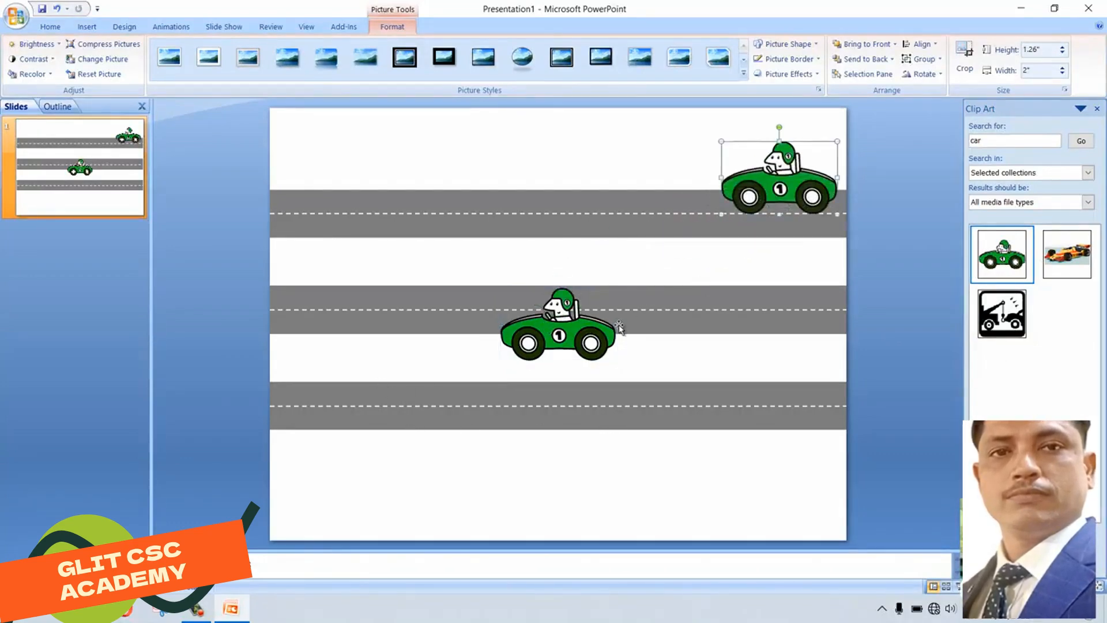
left_click_drag(563, 328, 794, 378)
left_click(783, 186)
left_click_drag(782, 183, 792, 185)
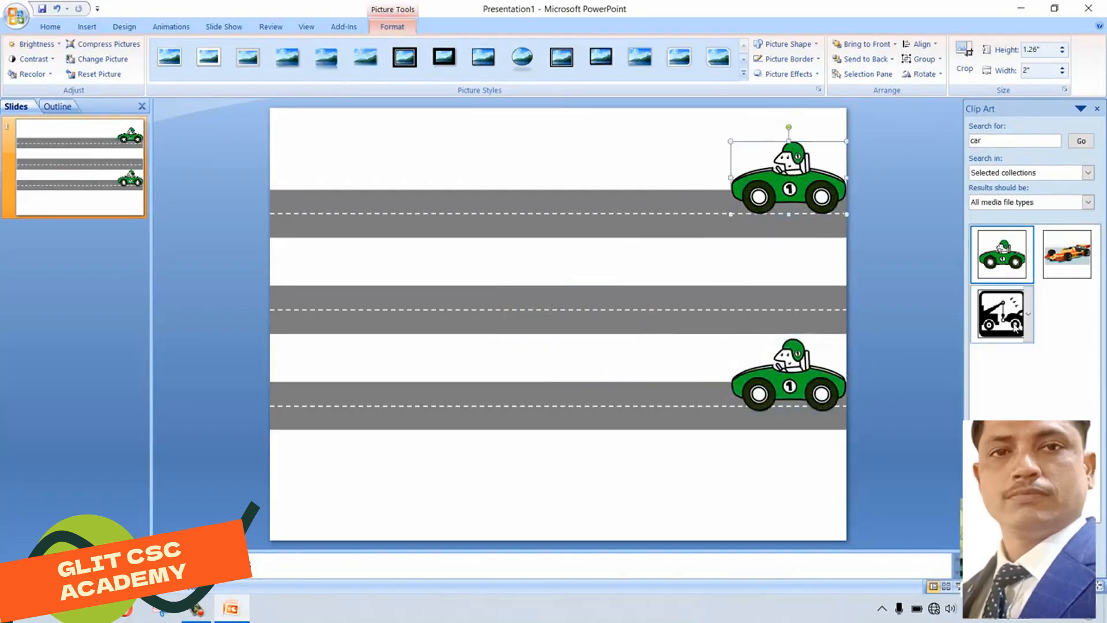
Step: Insert the orange racing car clip art and place it at the right end of the middle road
left_click(1066, 257)
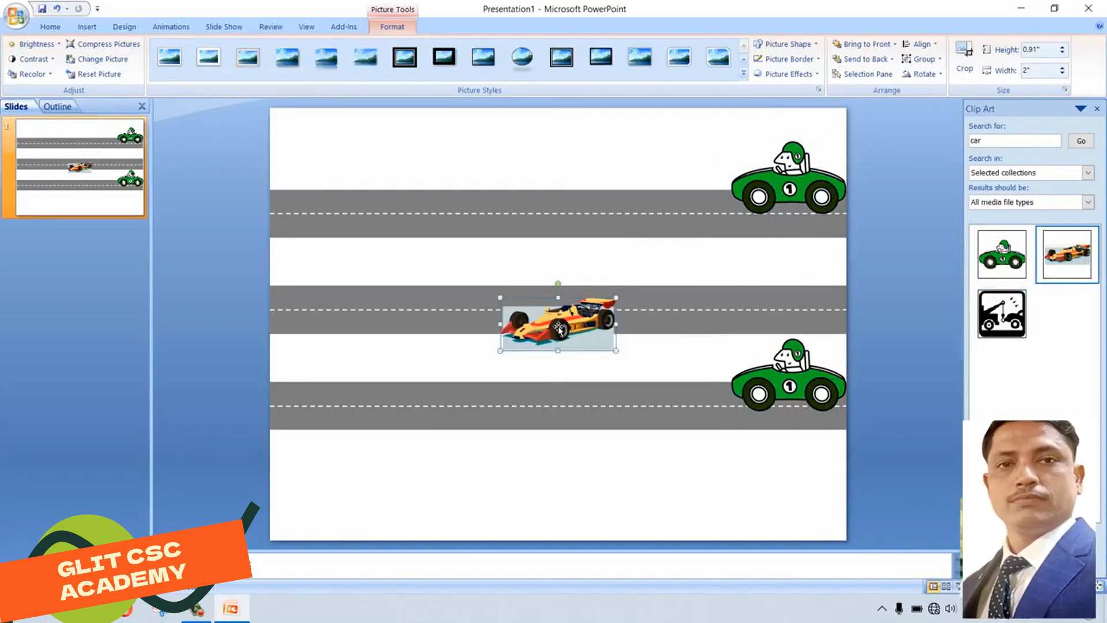
left_click_drag(560, 330, 794, 292)
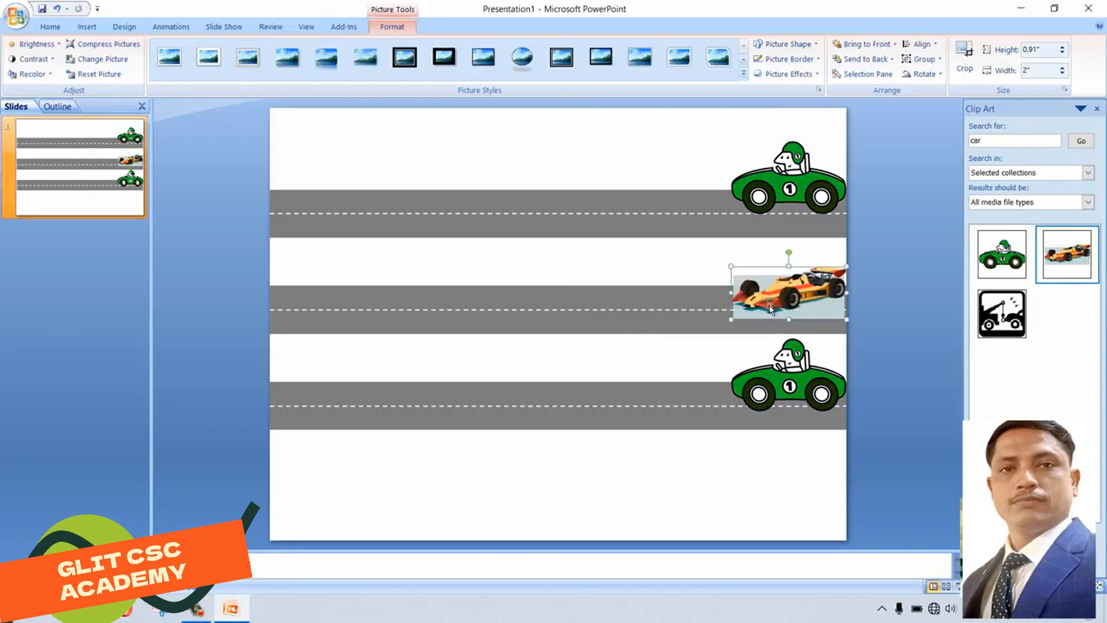
left_click(672, 348)
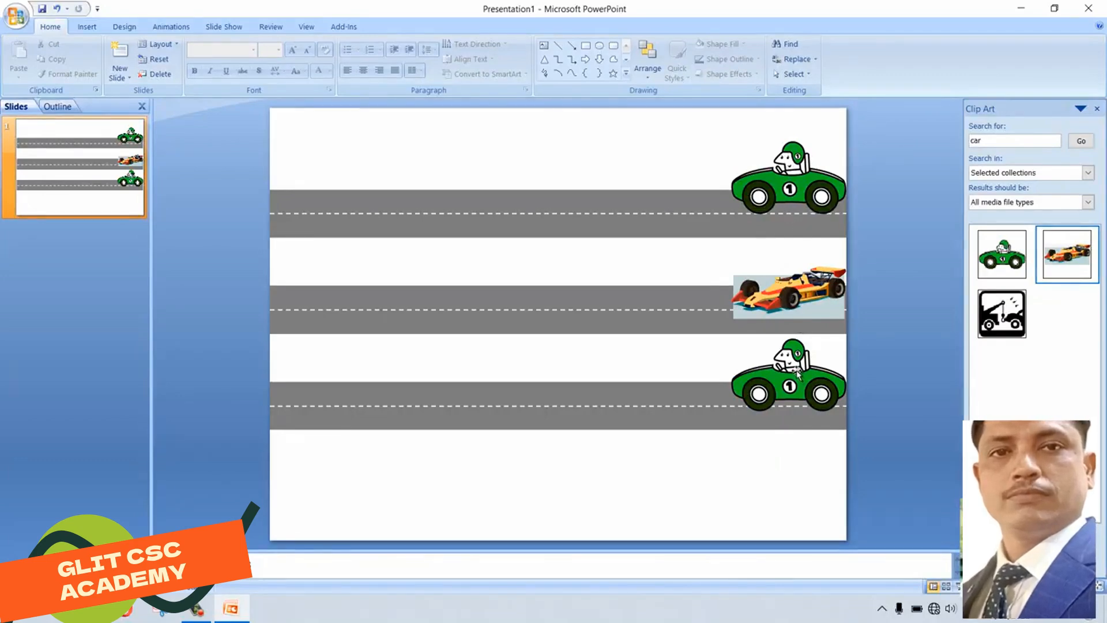
Step: Ungroup the orange racing car into a Microsoft Office drawing object and delete its light blue background
right_click(780, 293)
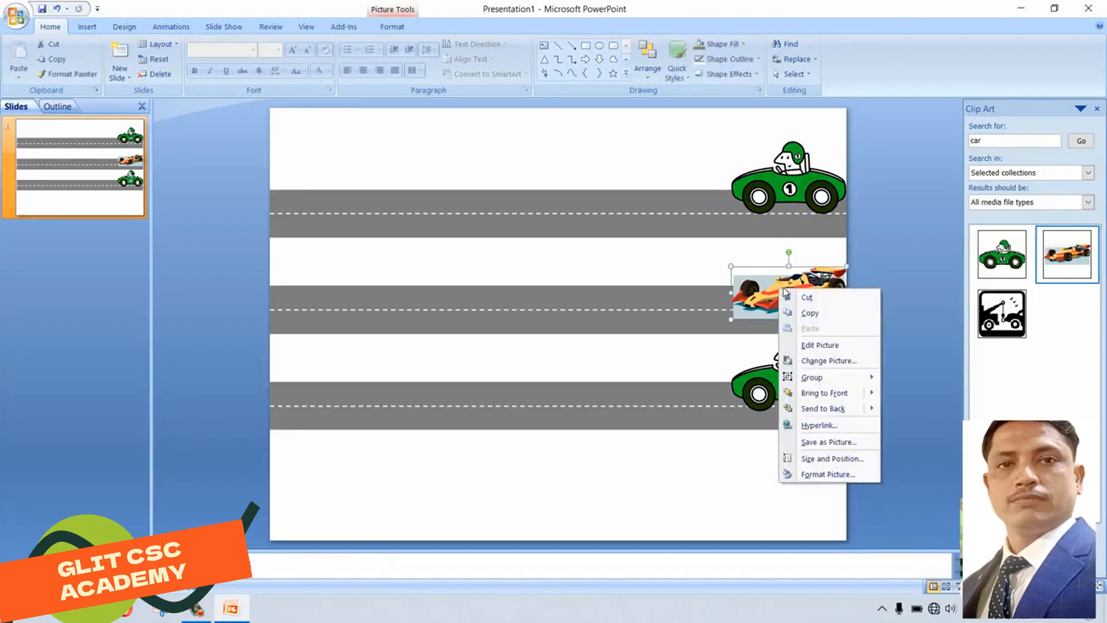
mouse_move(813, 378)
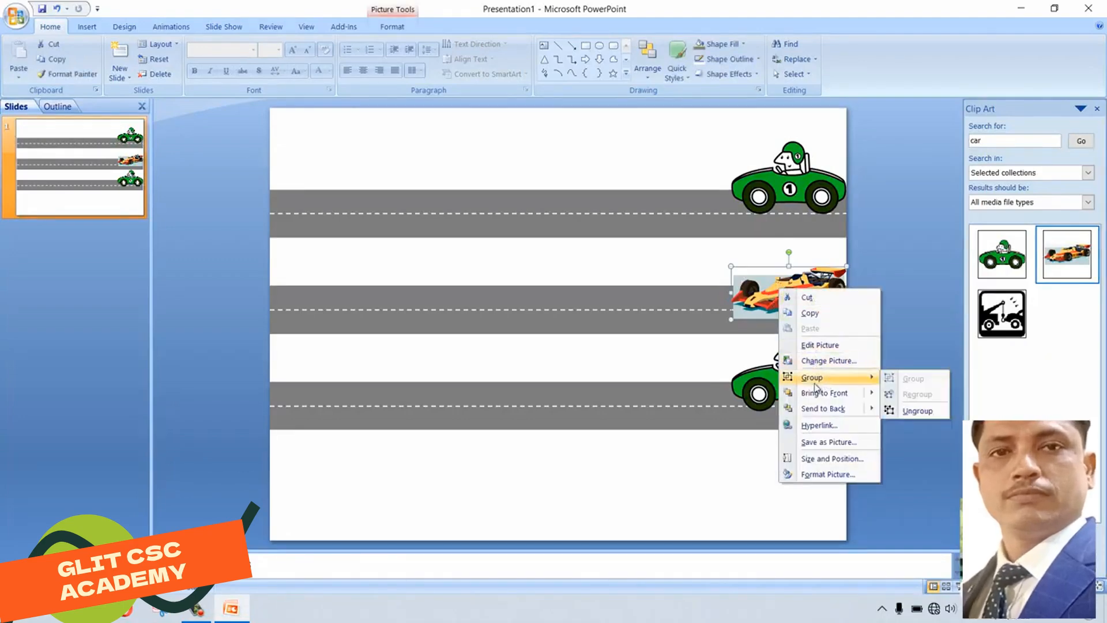
left_click(918, 415)
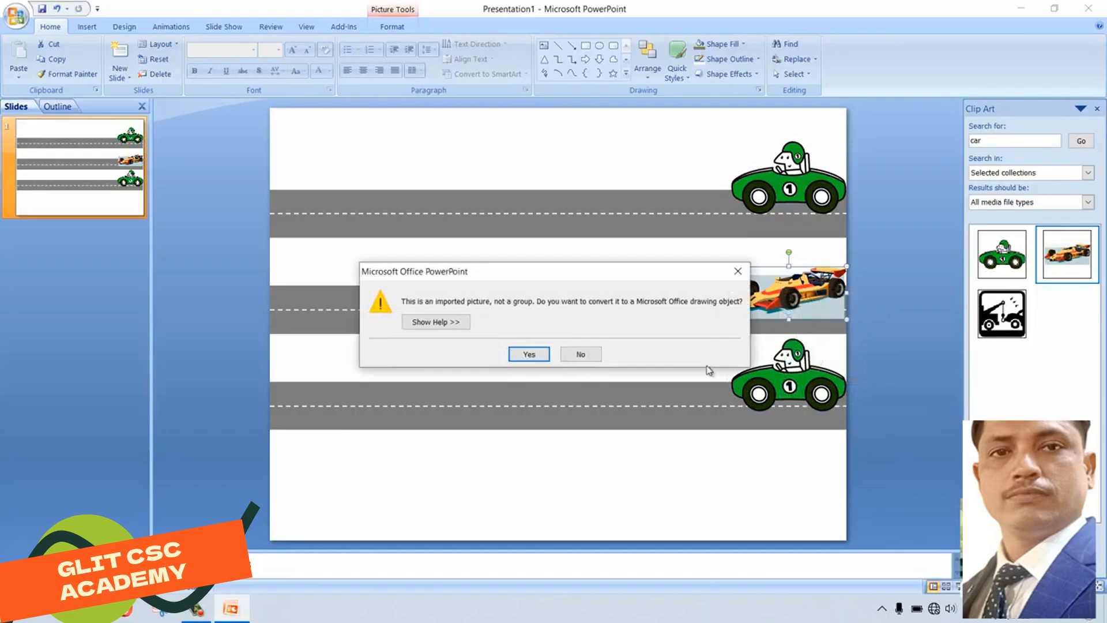
left_click(528, 354)
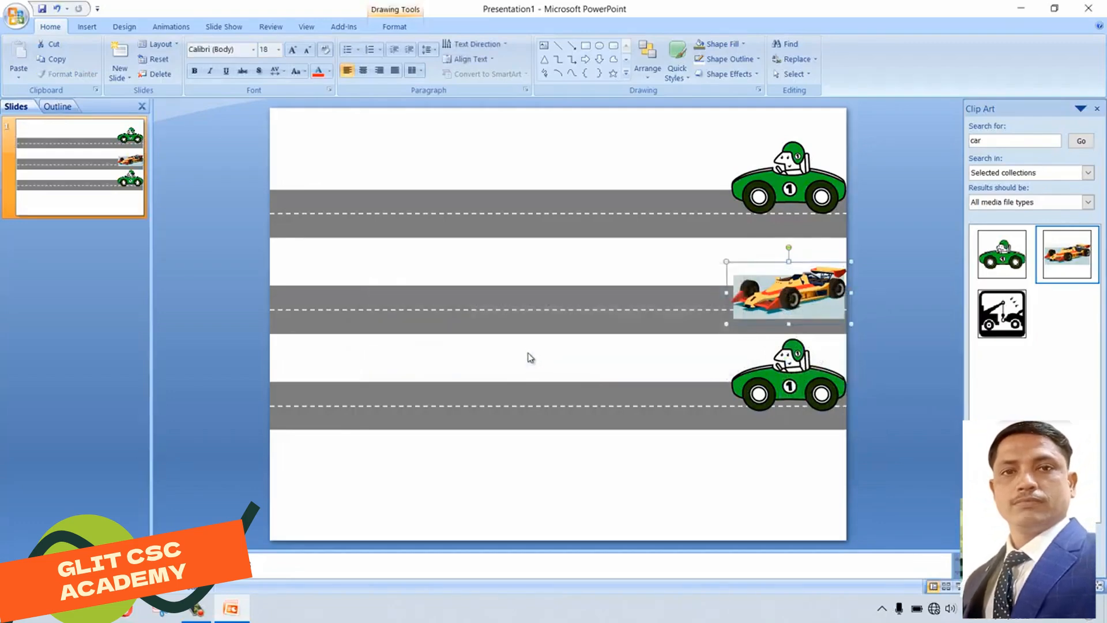
left_click(822, 315)
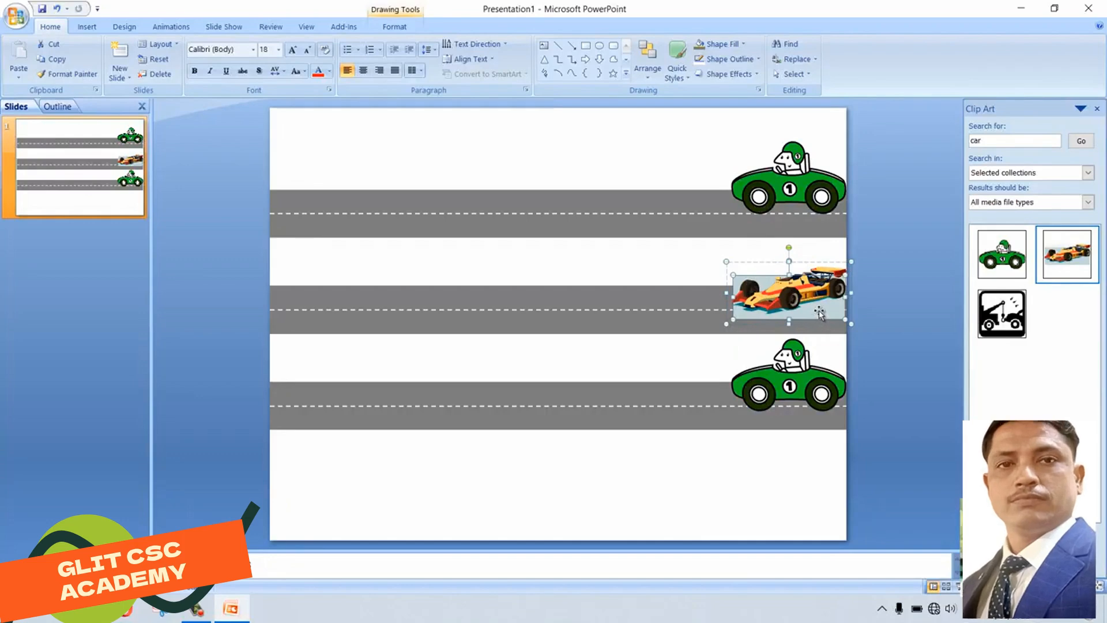
key("Delete")
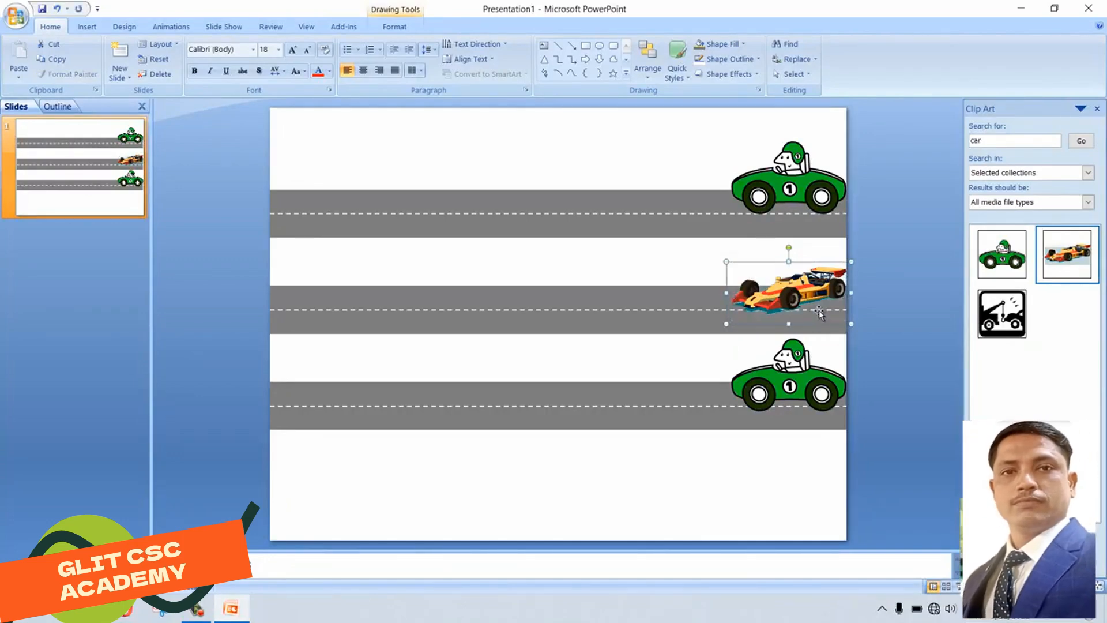
left_click(689, 276)
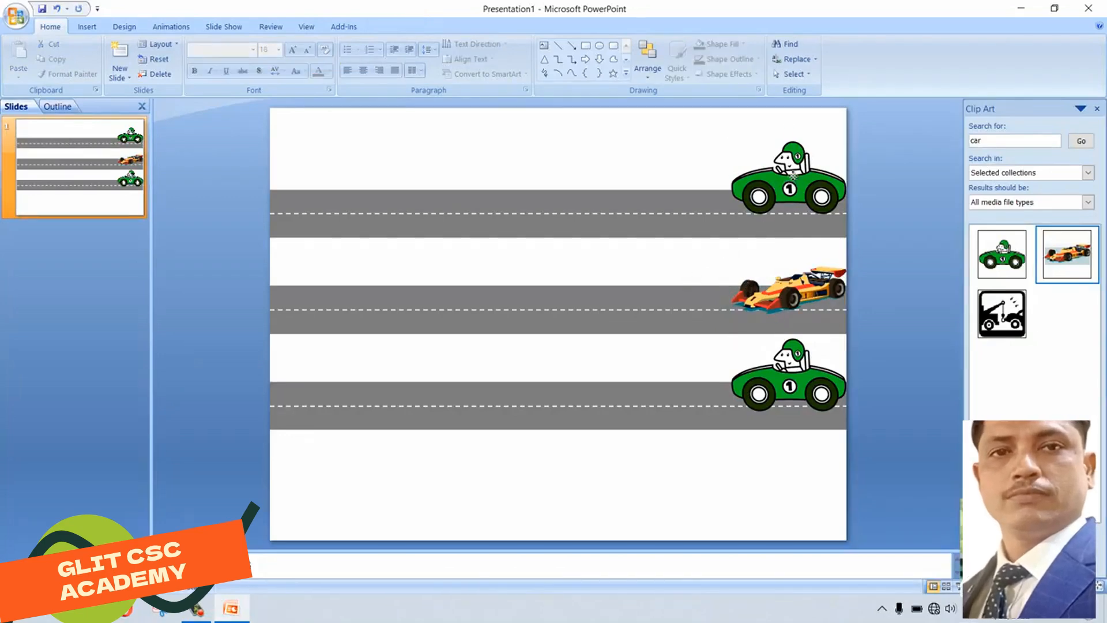
Step: Ungroup the green race car on the upper road, converting it to a Microsoft Office drawing object
left_click(790, 183)
left_click(794, 369)
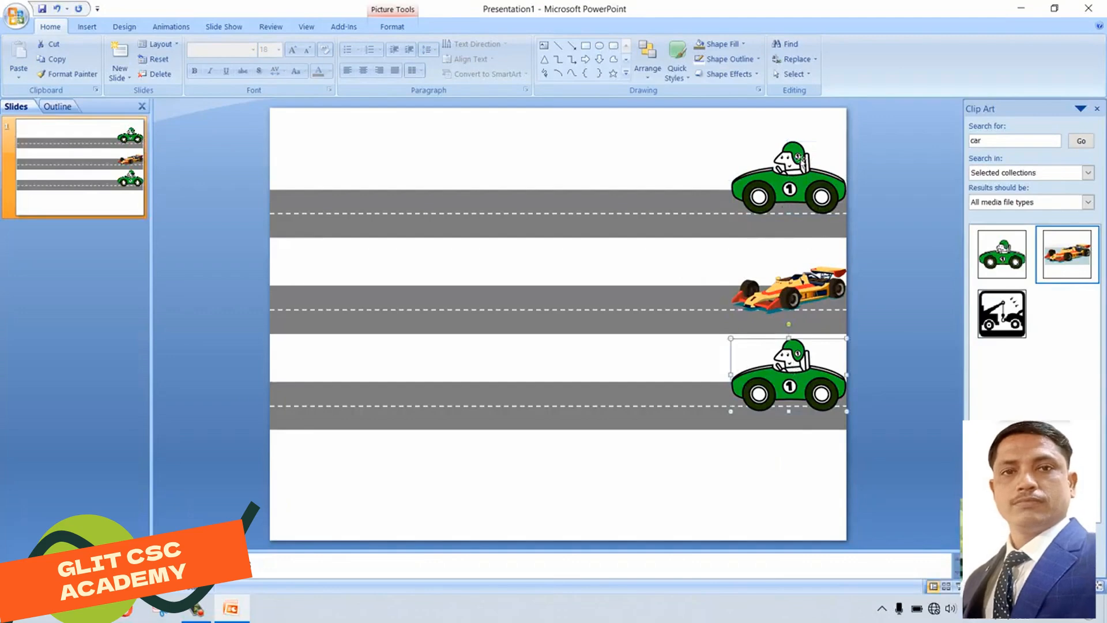
left_click(797, 151)
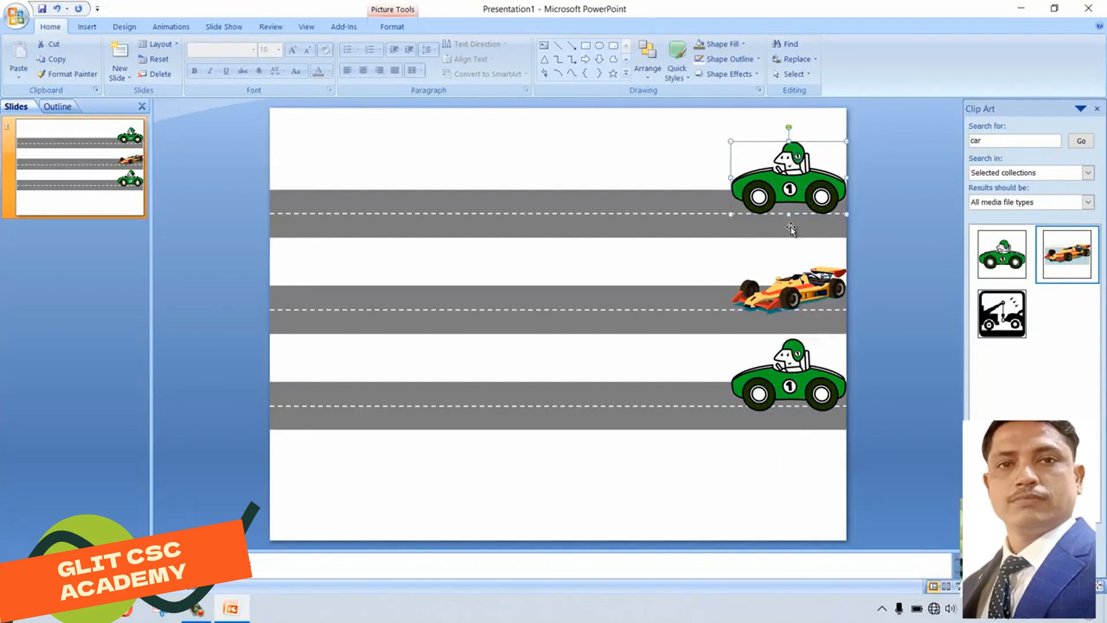
right_click(803, 173)
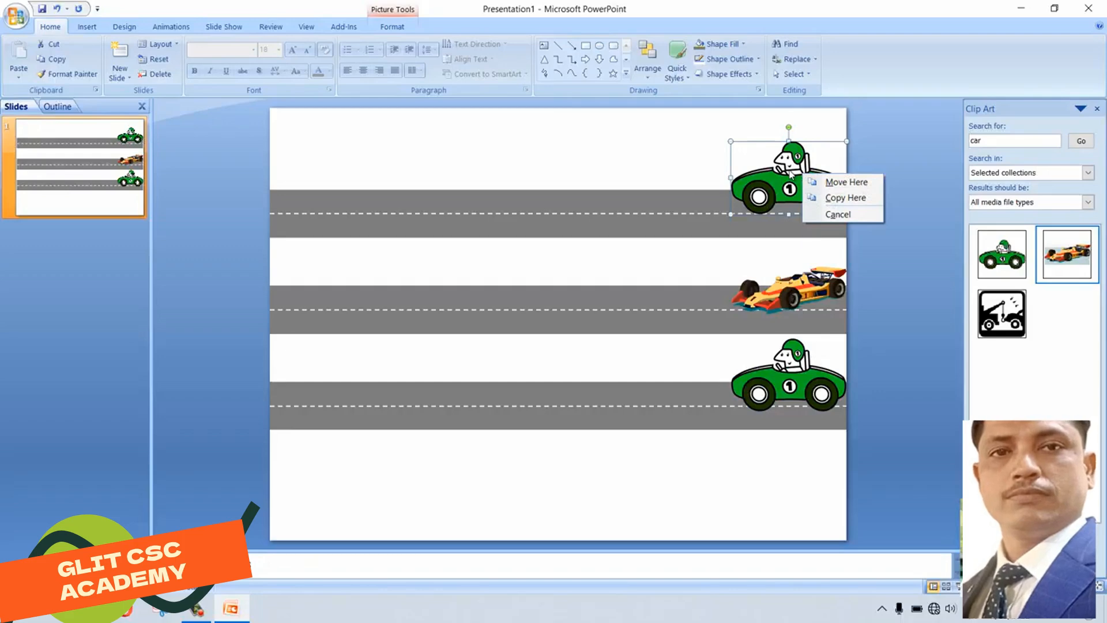
key("Escape")
right_click(790, 171)
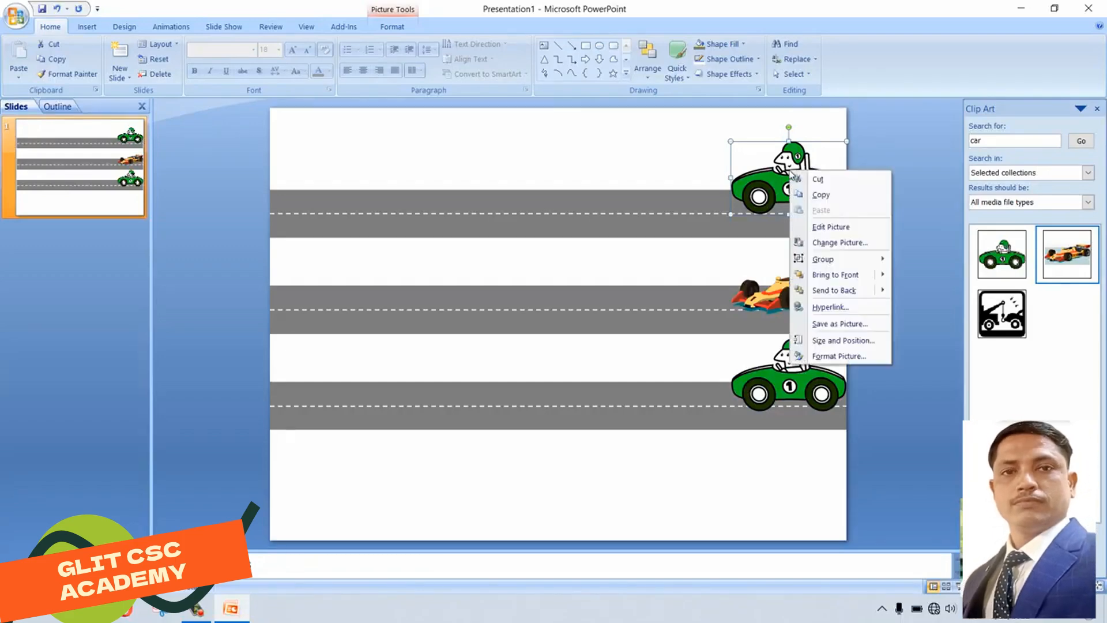
mouse_move(839, 259)
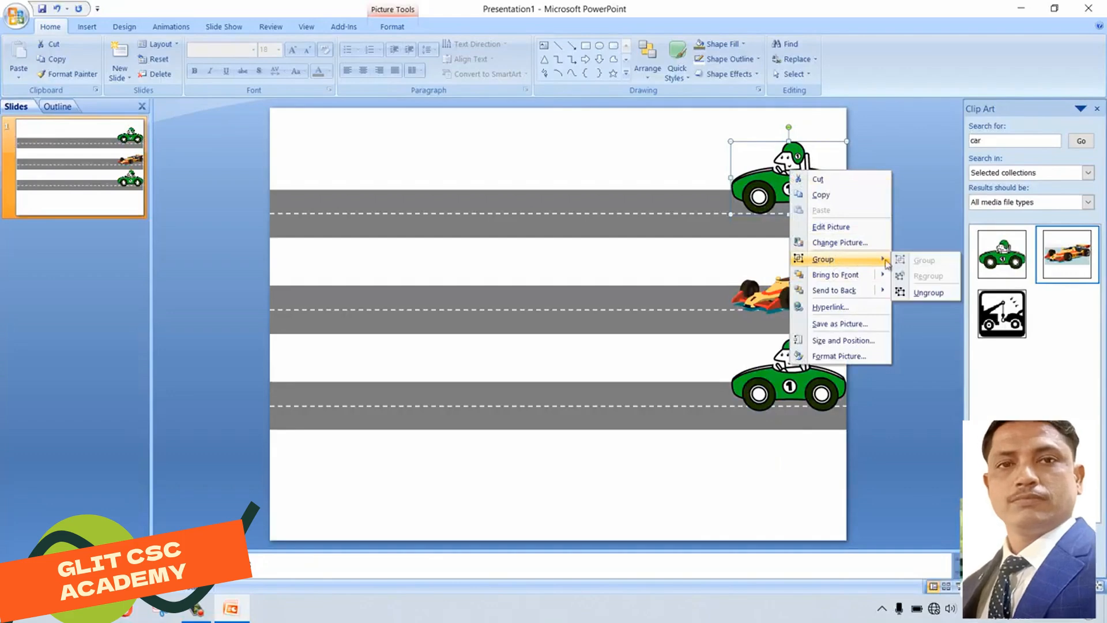
left_click(921, 294)
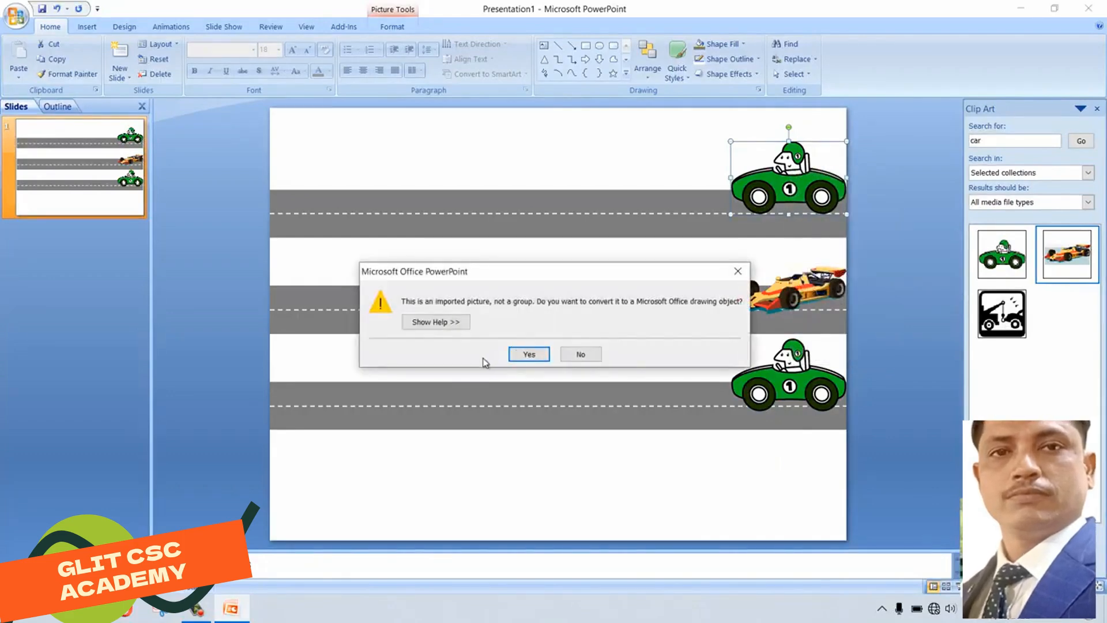
left_click(515, 356)
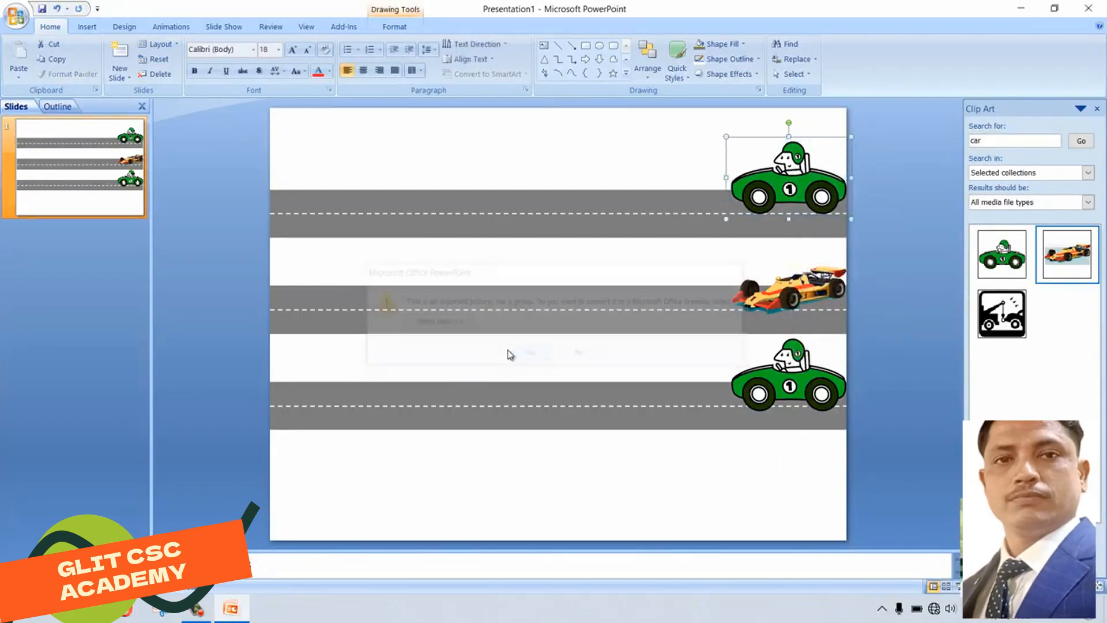
Step: Fill the body of the upper road's car with the standard red colour
left_click(802, 185)
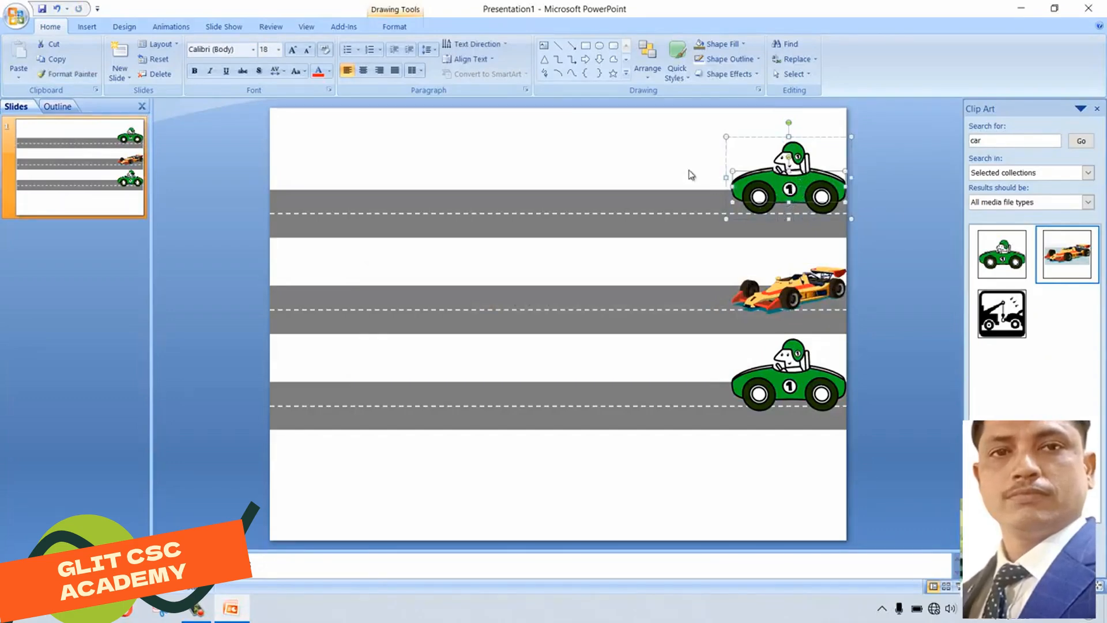
left_click(398, 27)
left_click(483, 45)
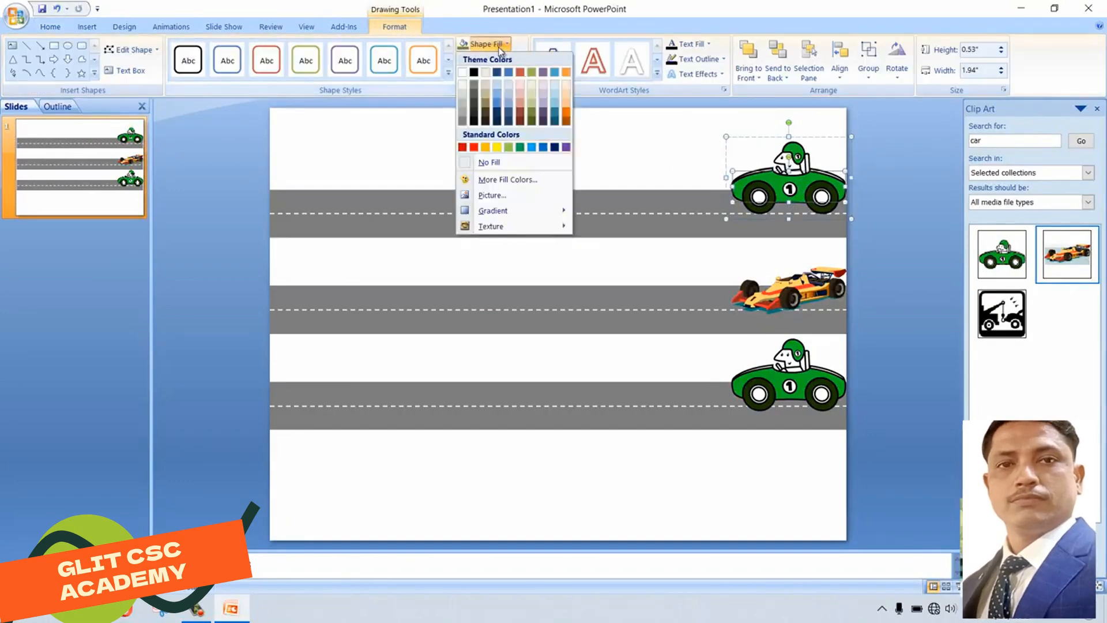
left_click(475, 148)
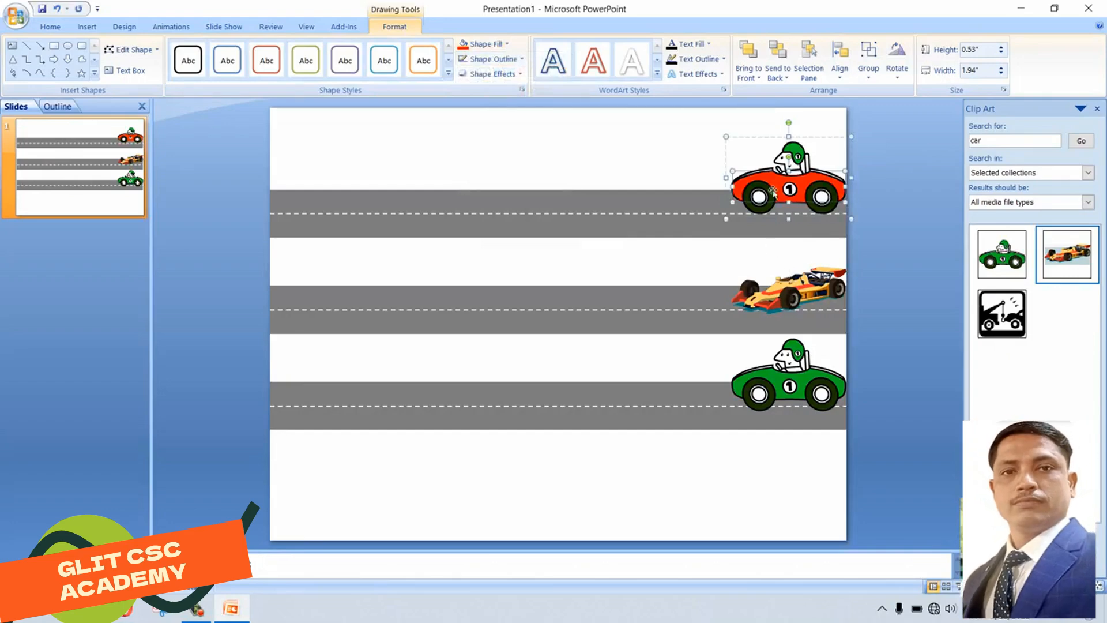
Step: Fill the helmet of the upper car's driver with the standard orange colour and deselect the car
left_click(796, 151)
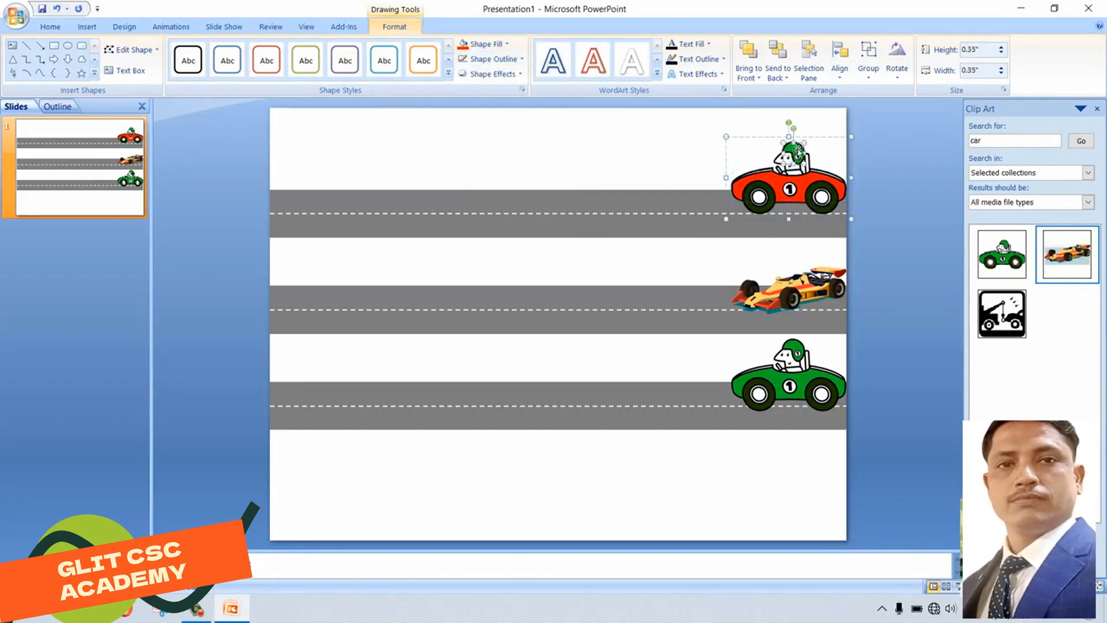
left_click(484, 44)
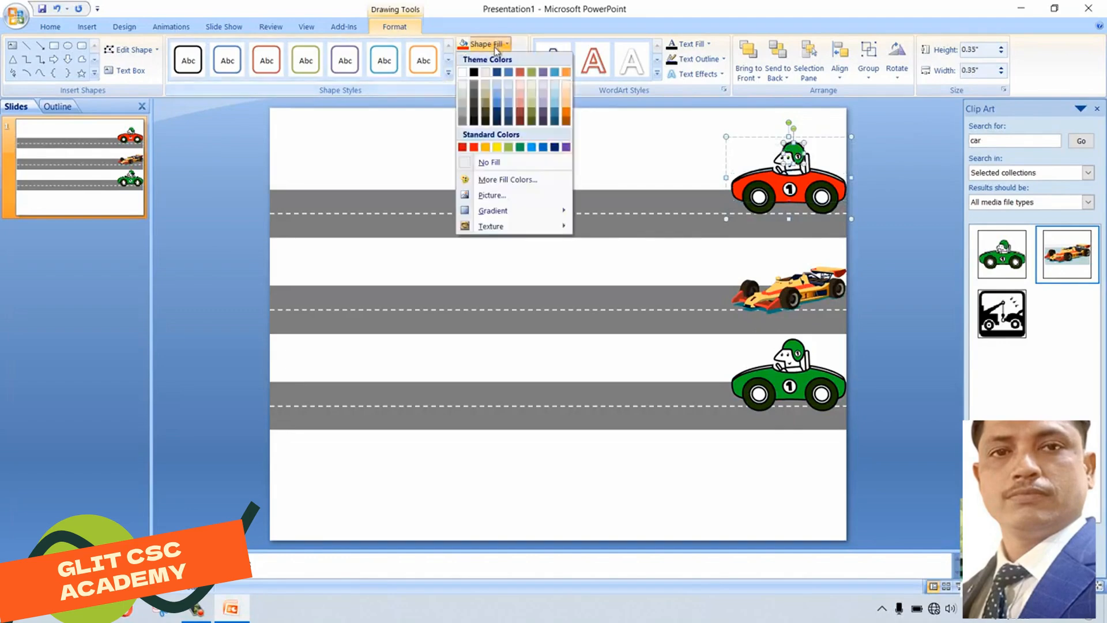
left_click(487, 149)
left_click(759, 247)
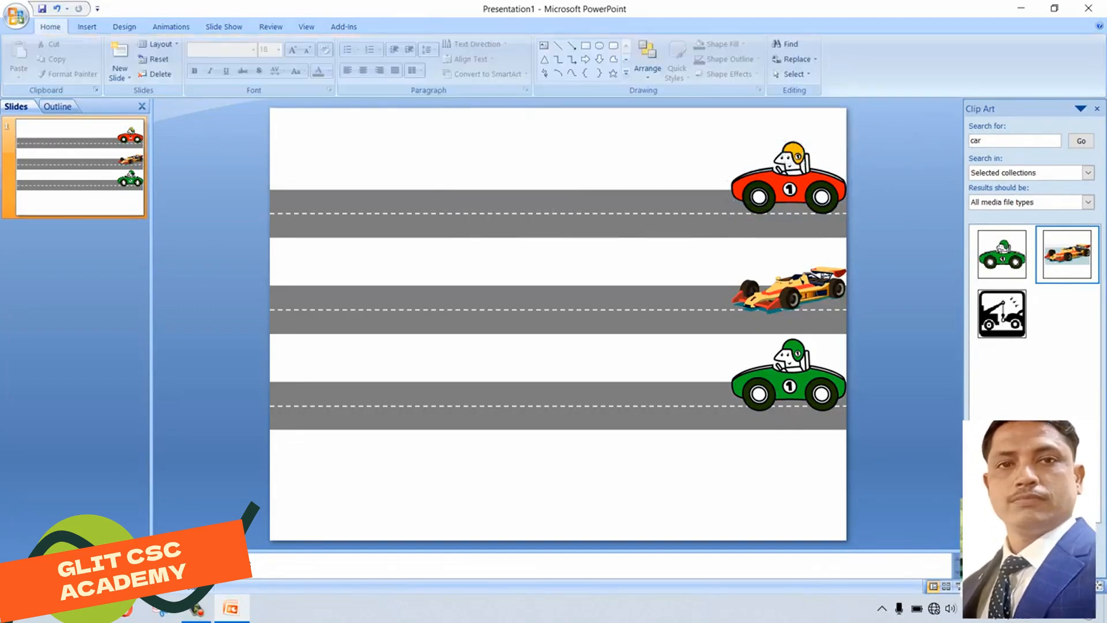
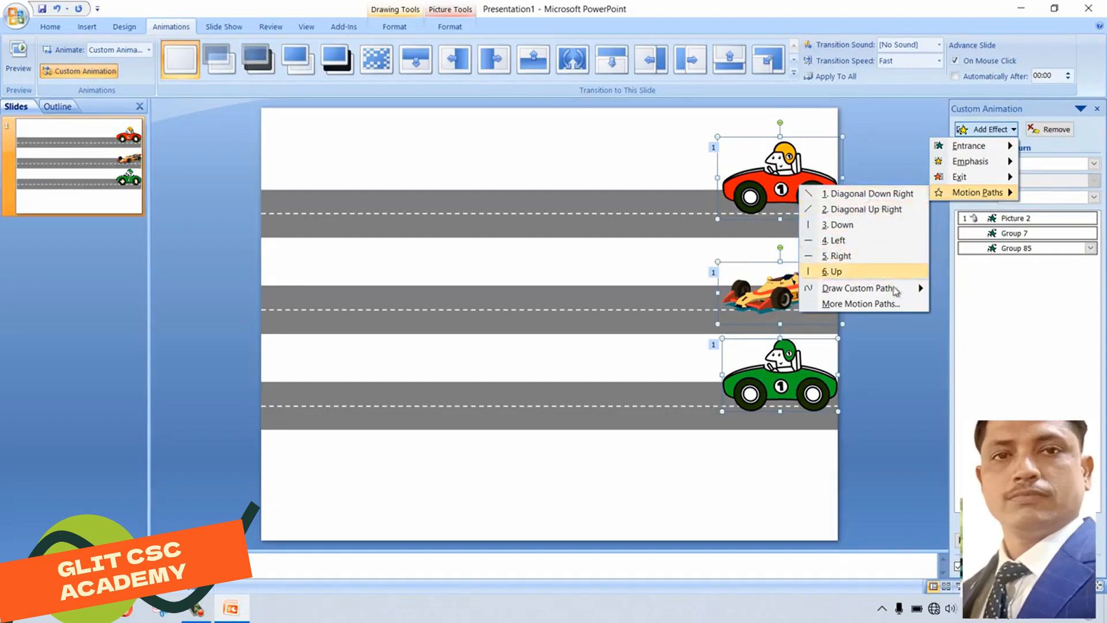
Step: Give all three cars a straight custom motion path running leftward to the roads' left ends and play the animation
mouse_move(846, 292)
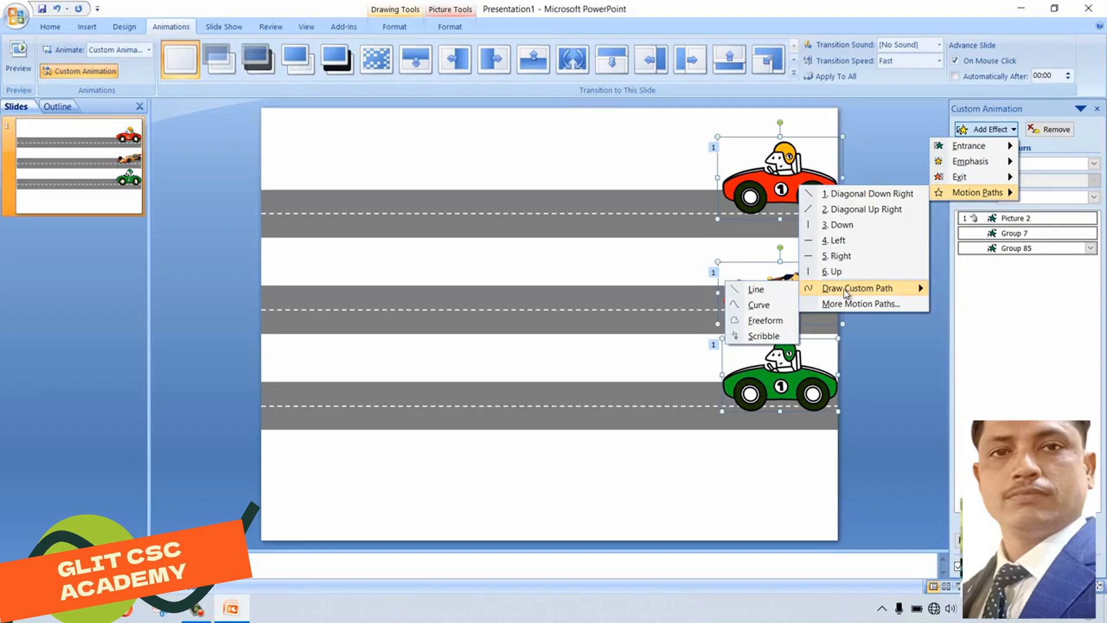
left_click(769, 295)
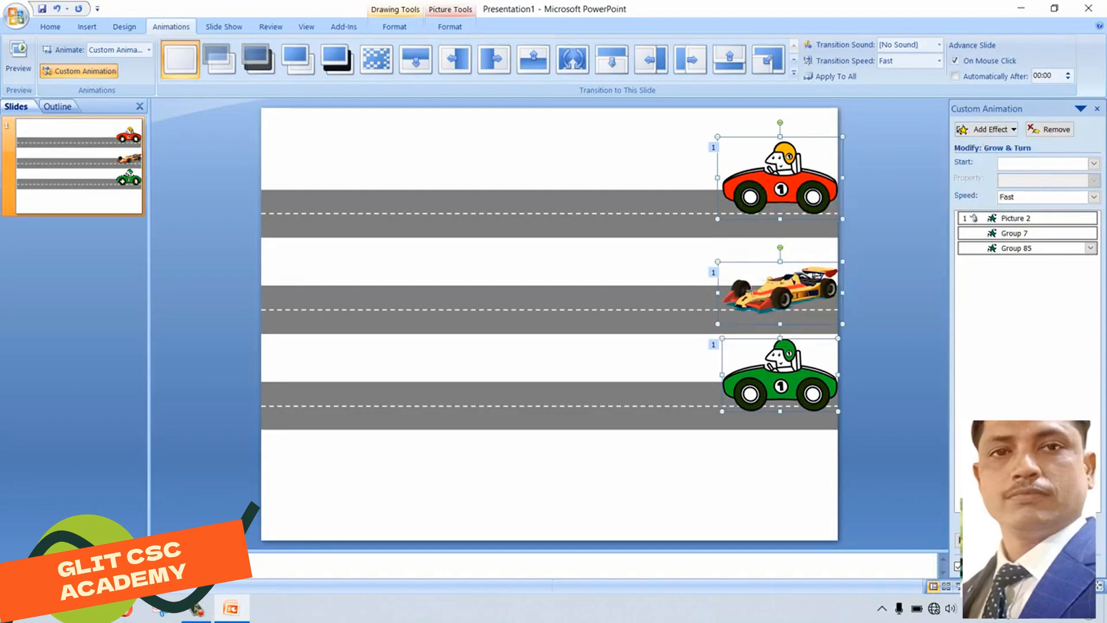
mouse_move(713, 298)
left_mouse_down()
mouse_move(326, 275)
mouse_move(251, 296)
left_mouse_up()
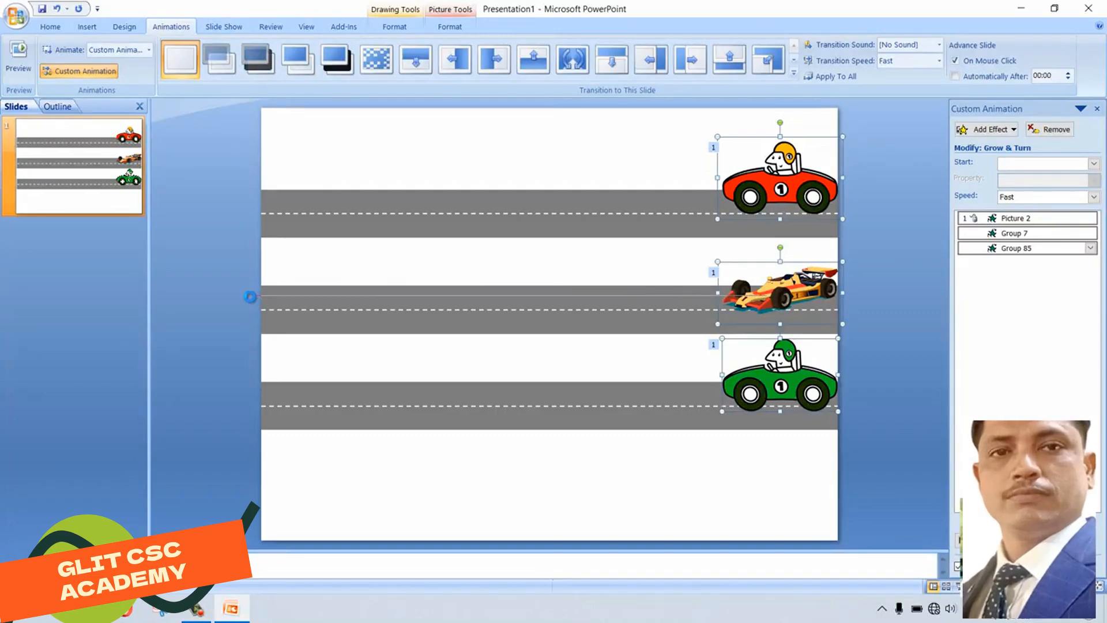
left_click_drag(249, 294, 249, 295)
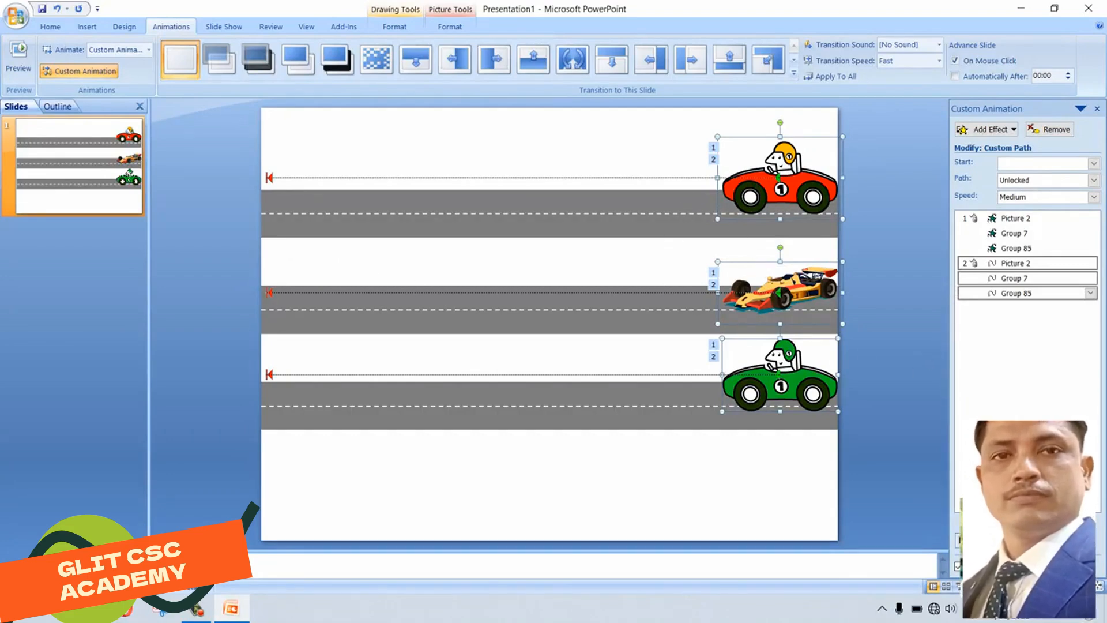
left_click(975, 541)
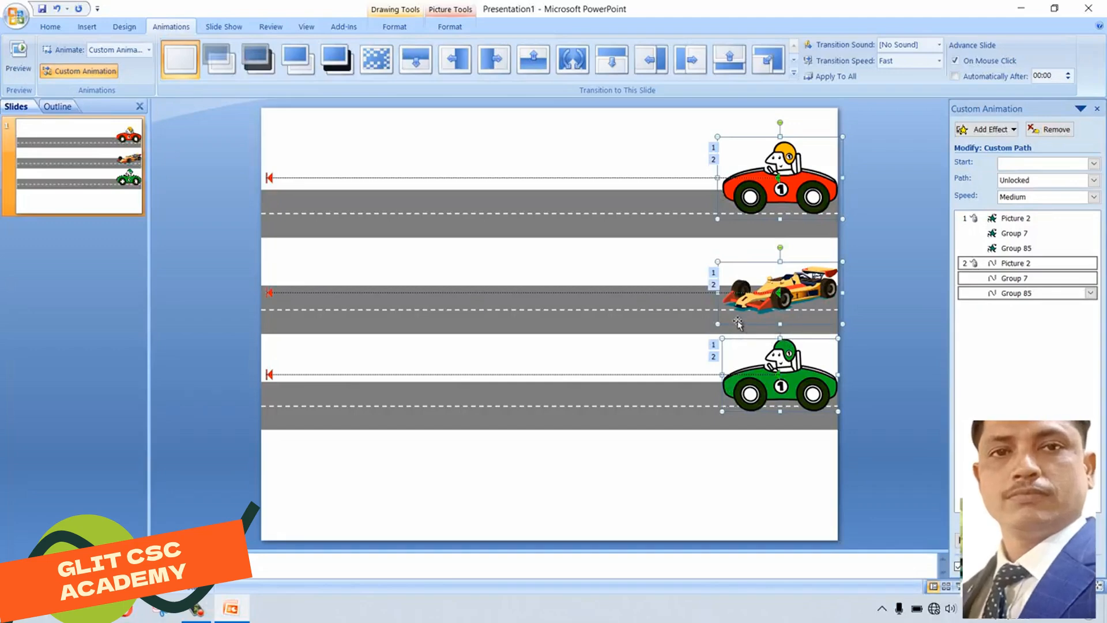
Step: Set the speed of the orange racing car's motion path on the middle road to Fast
left_click(715, 288)
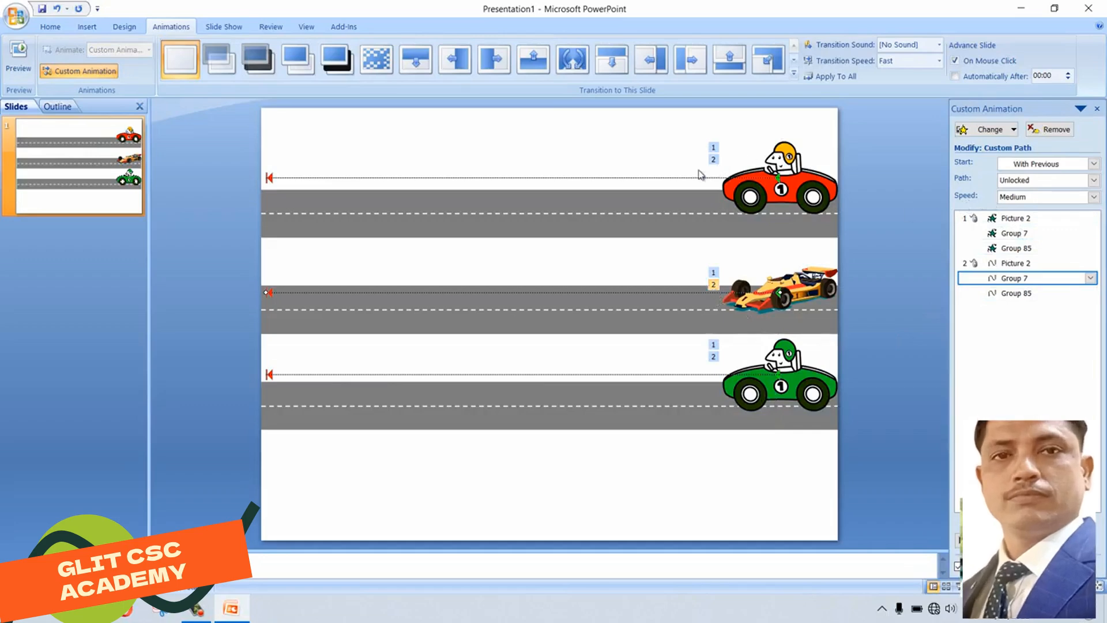
left_click(713, 161)
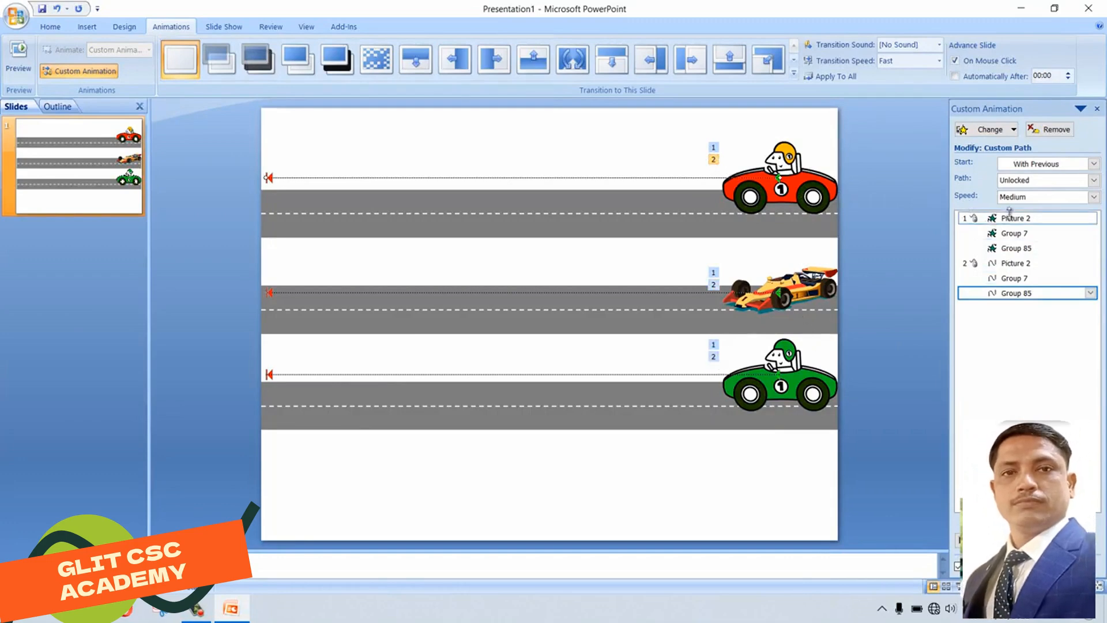
left_click(714, 357)
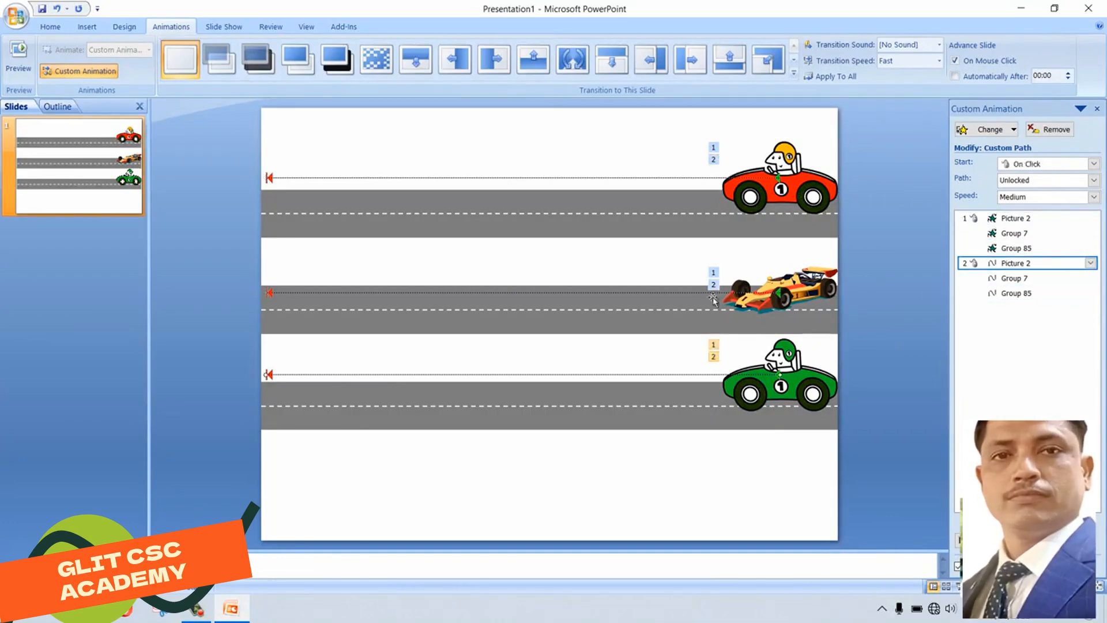
left_click(715, 288)
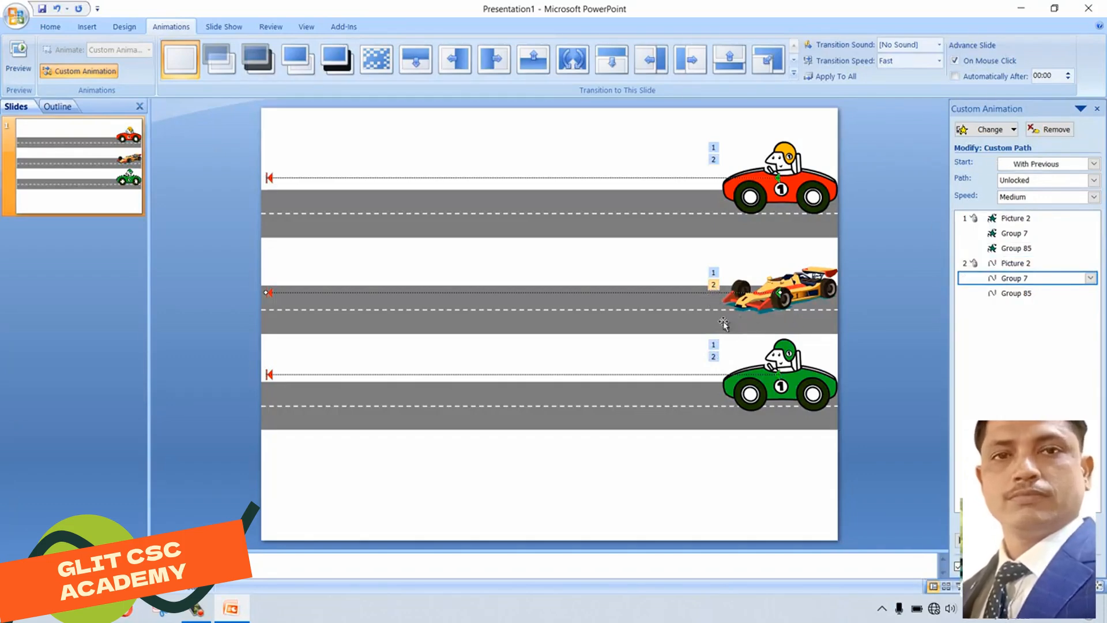
left_click(1094, 196)
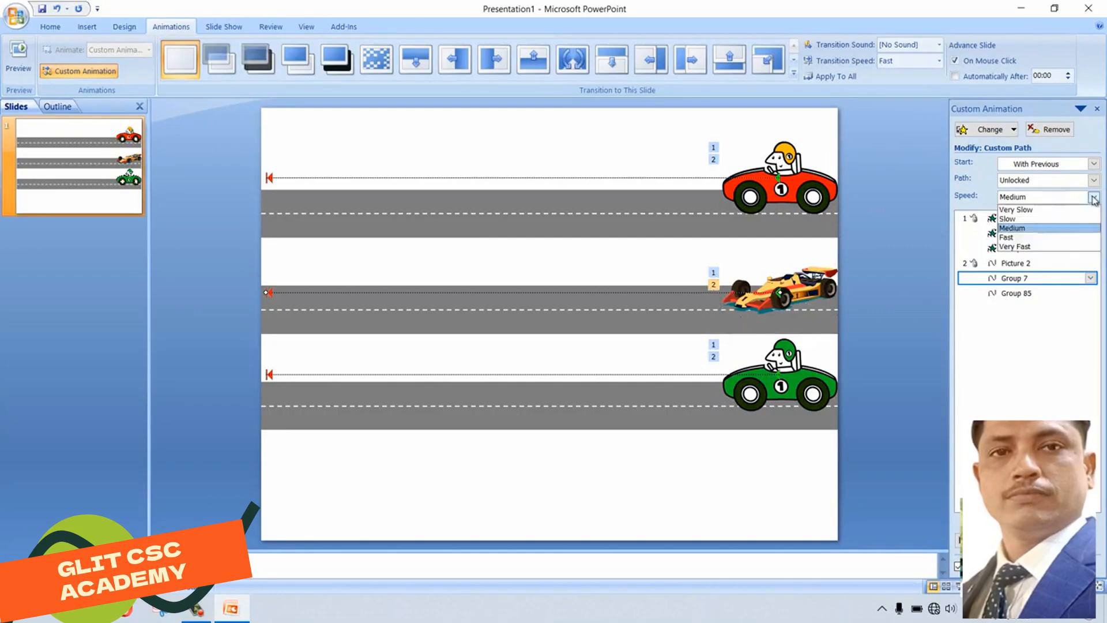
left_click(1028, 237)
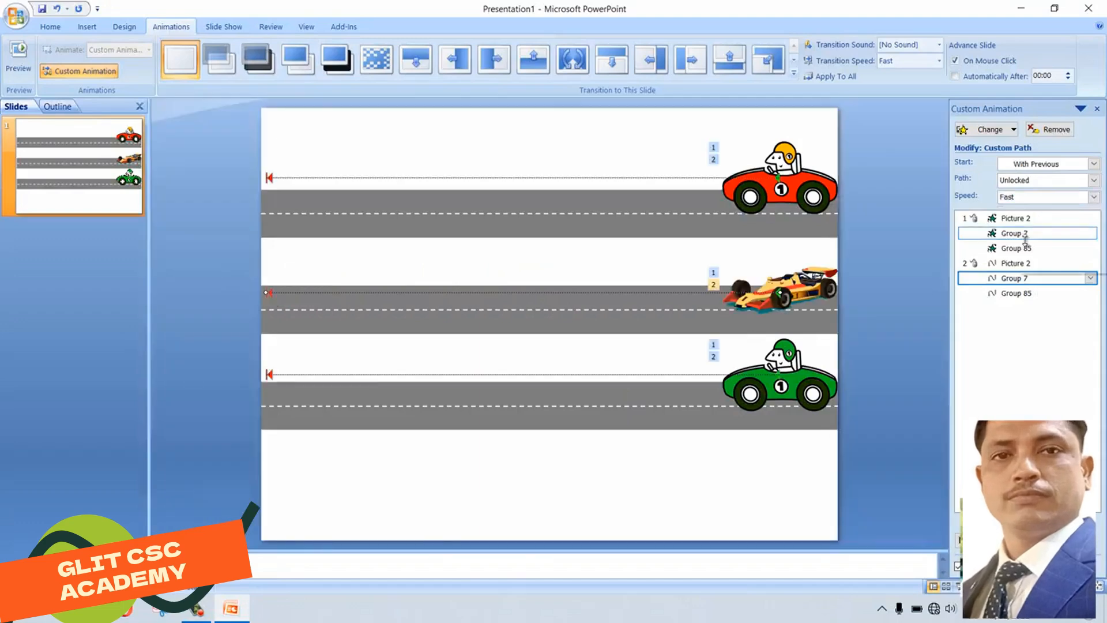
Step: Set the speed of the green car's motion path on the lower road to Slow and play the animation
left_click(715, 362)
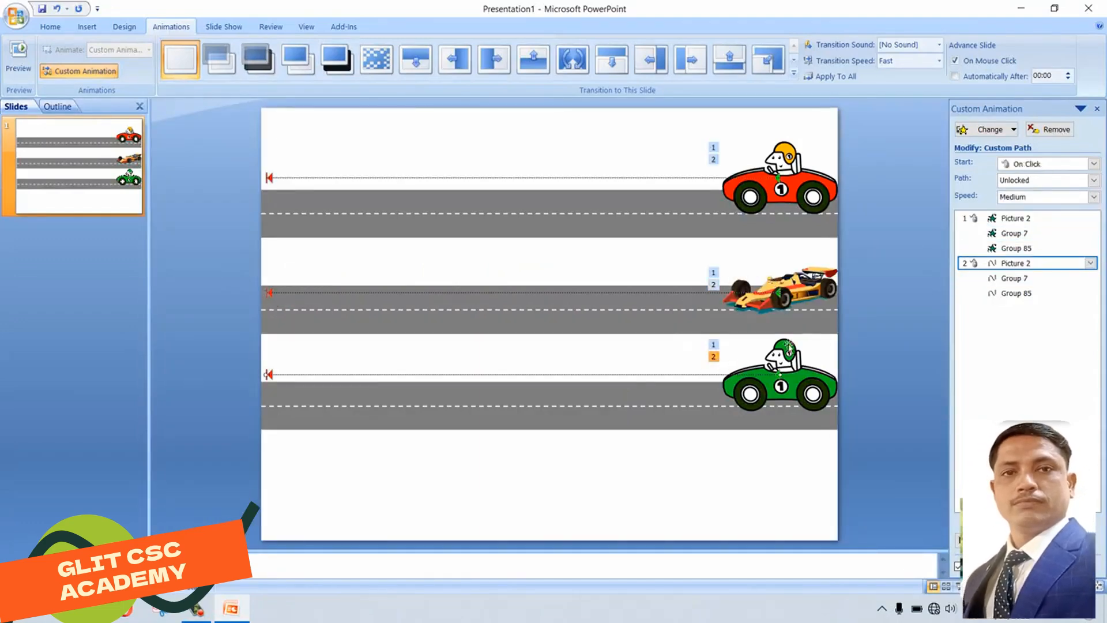
left_click(1095, 197)
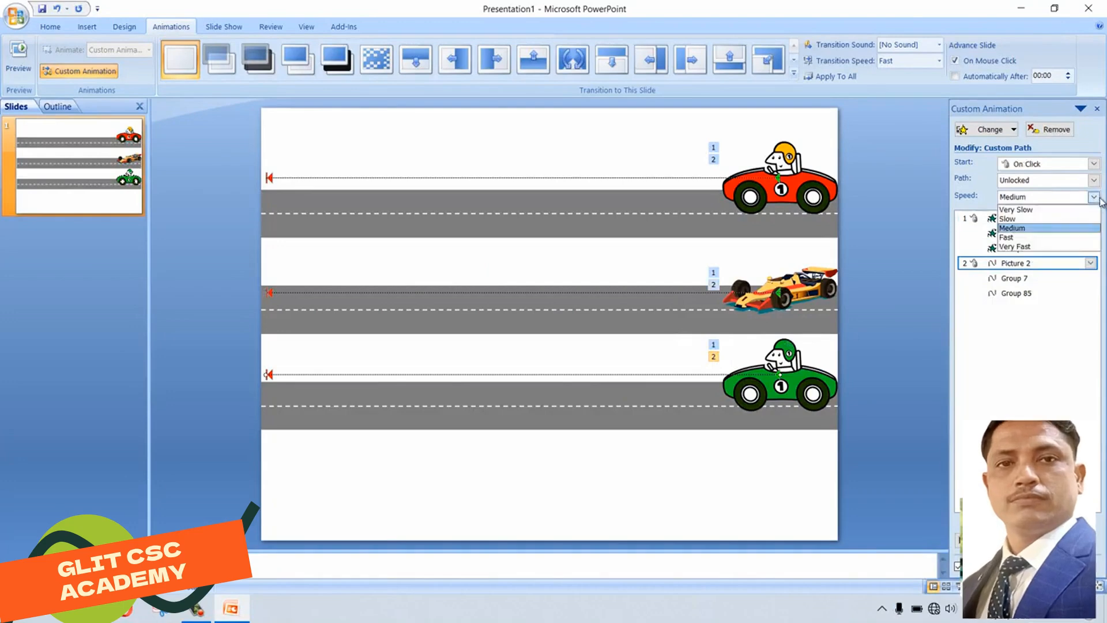
left_click(1008, 218)
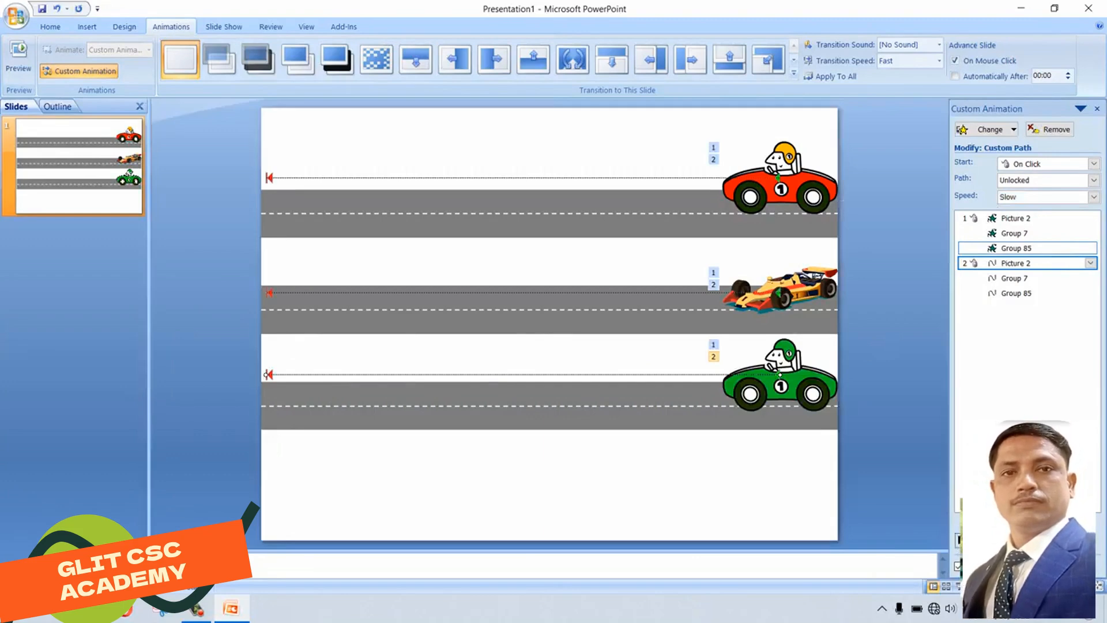
left_click(975, 540)
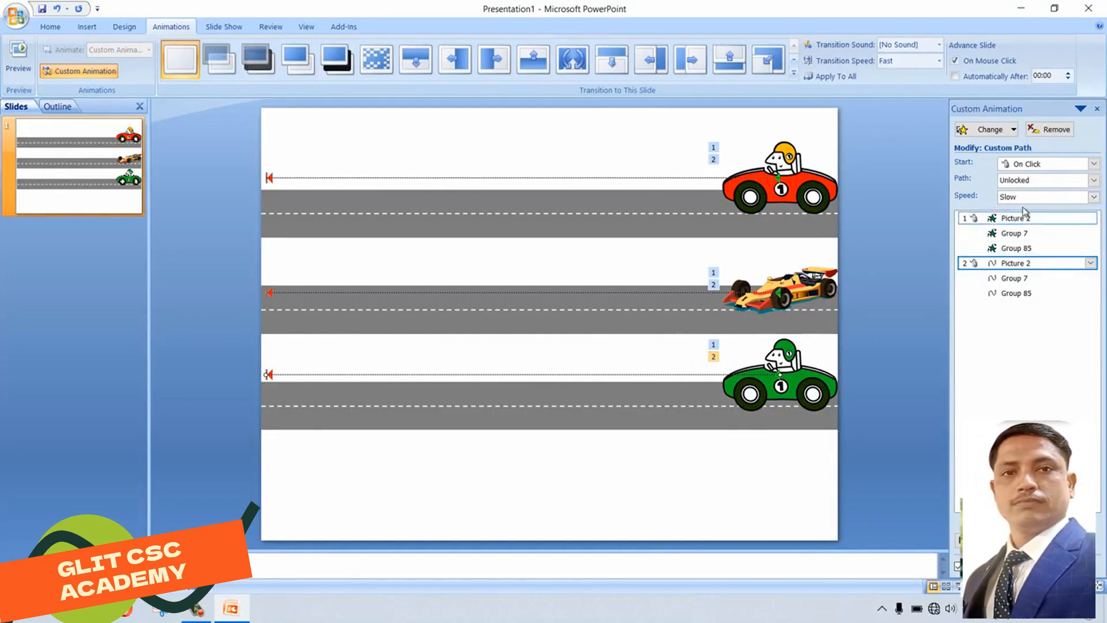
Step: Check the motion path speeds of the middle and upper cars and play the race animation again
left_click(713, 285)
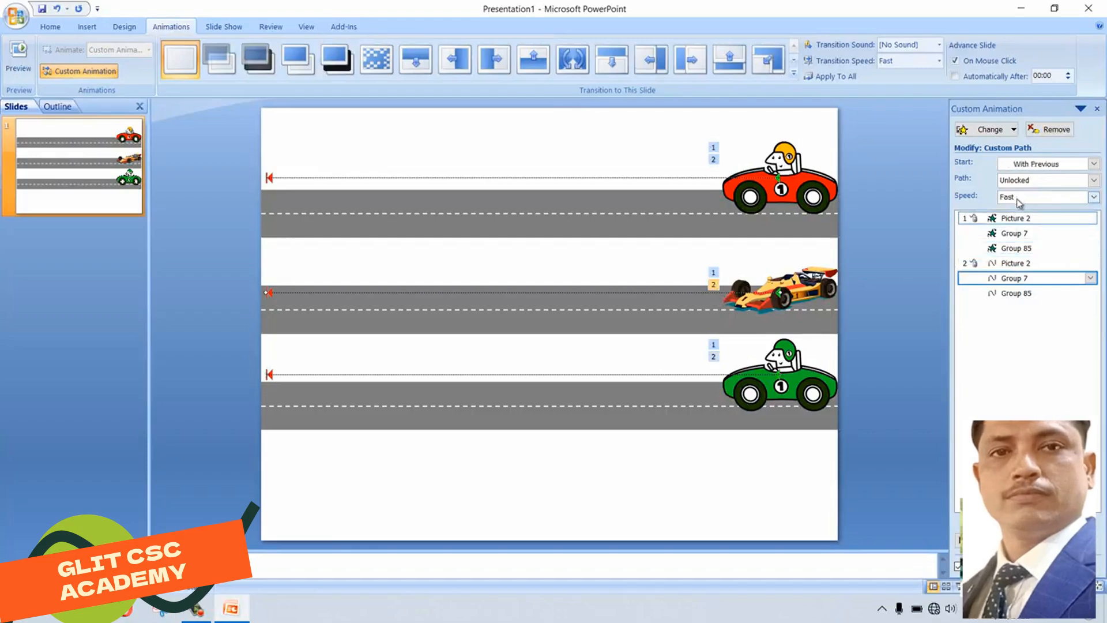
left_click(713, 159)
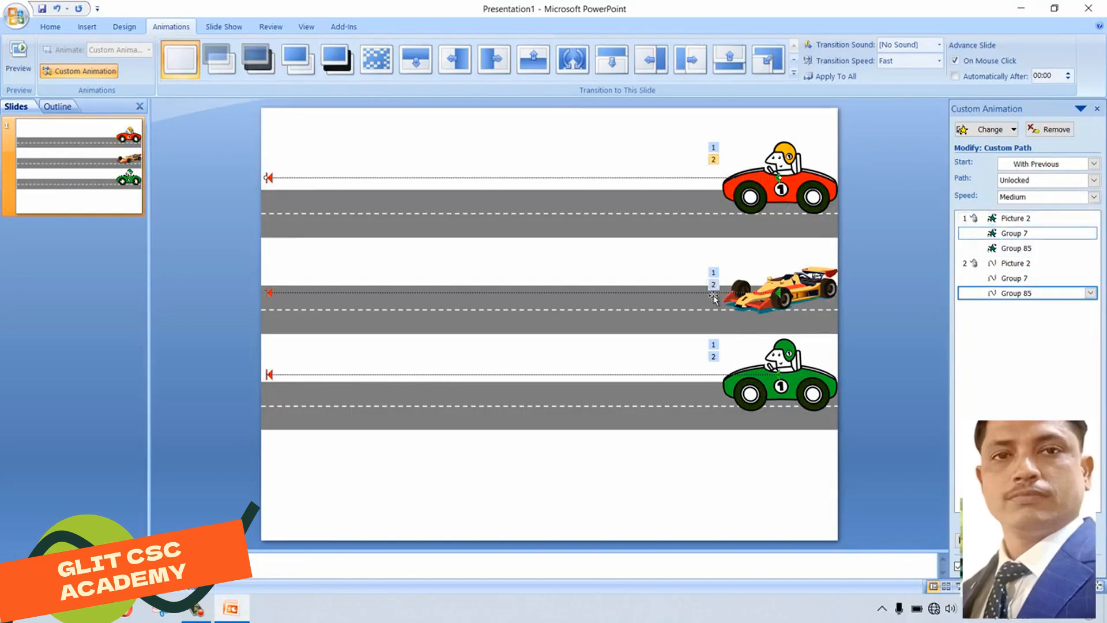
left_click(977, 540)
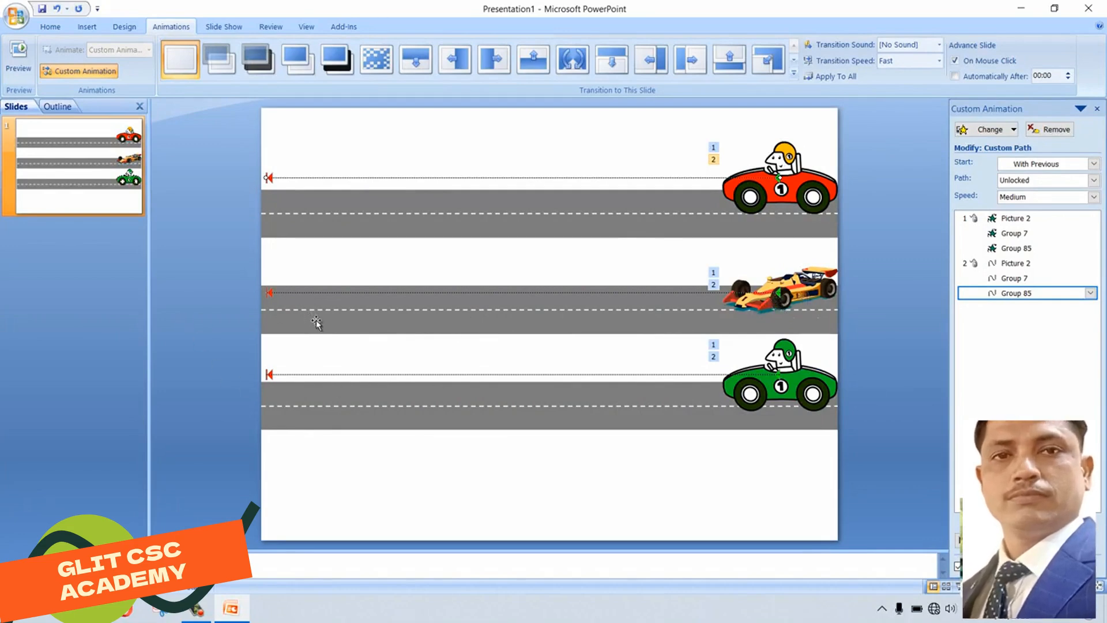
Step: Insert an orange WordArt reading "Winner" and place it at the left end of the middle road
left_click(87, 26)
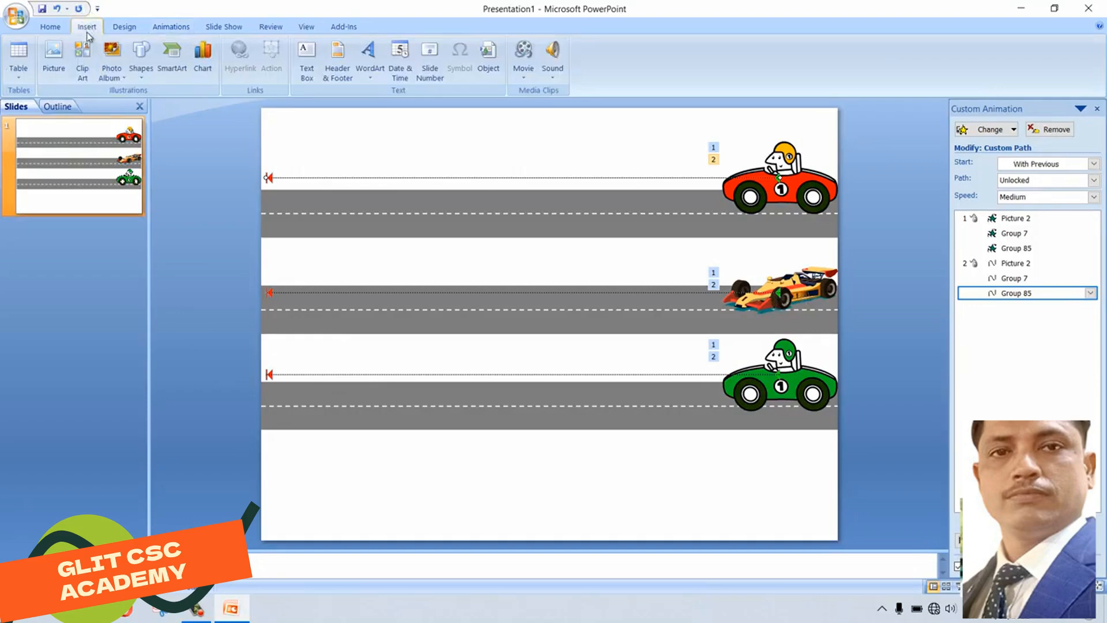
left_click(369, 58)
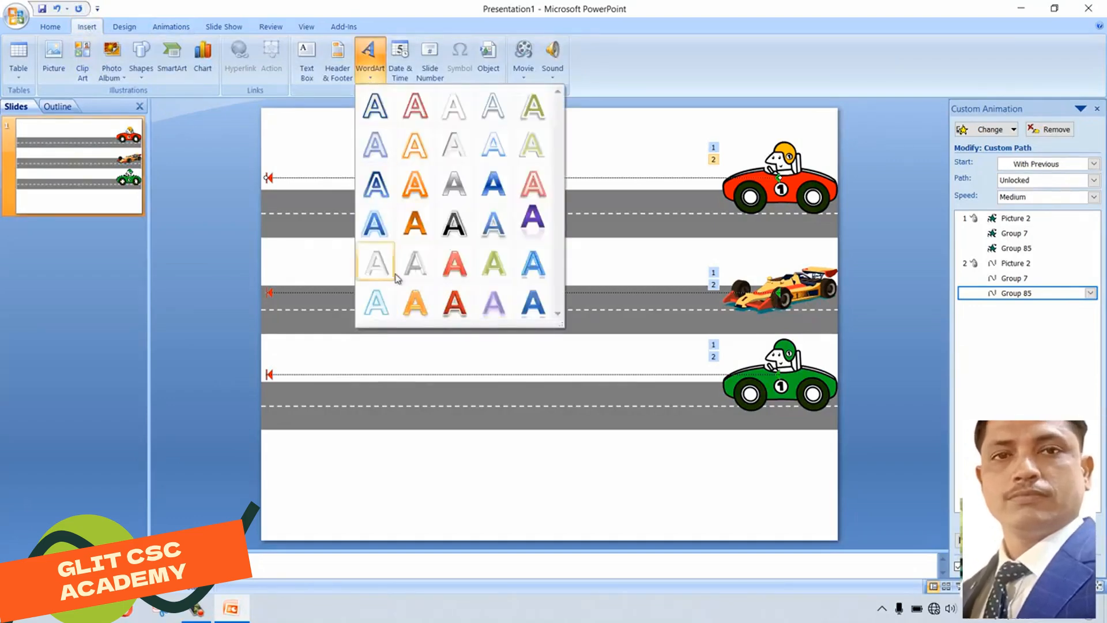
left_click(414, 312)
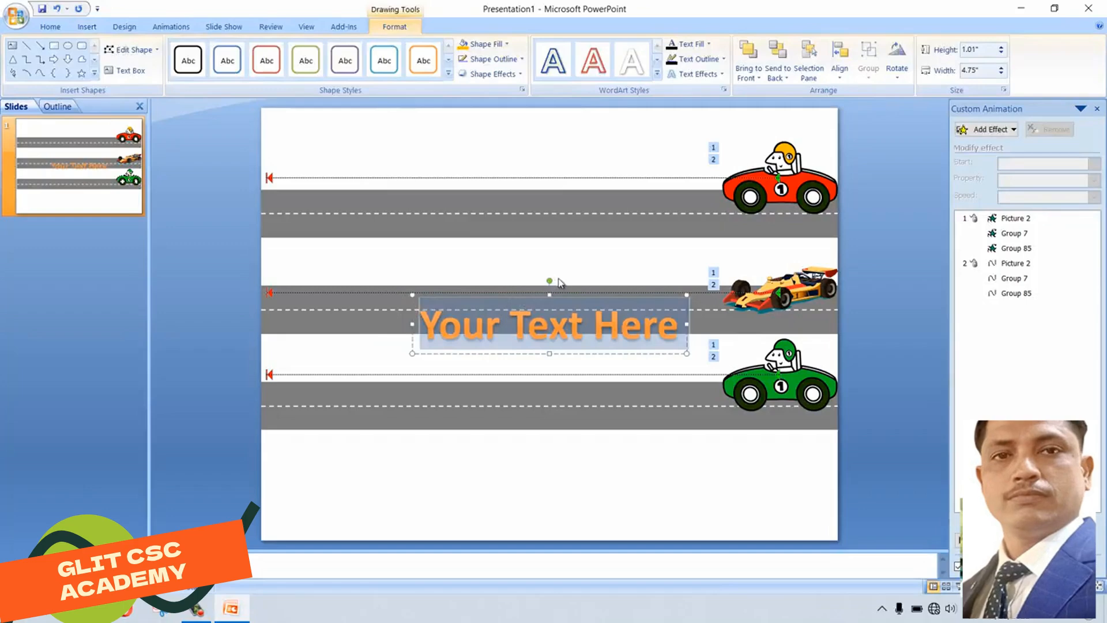
type("W")
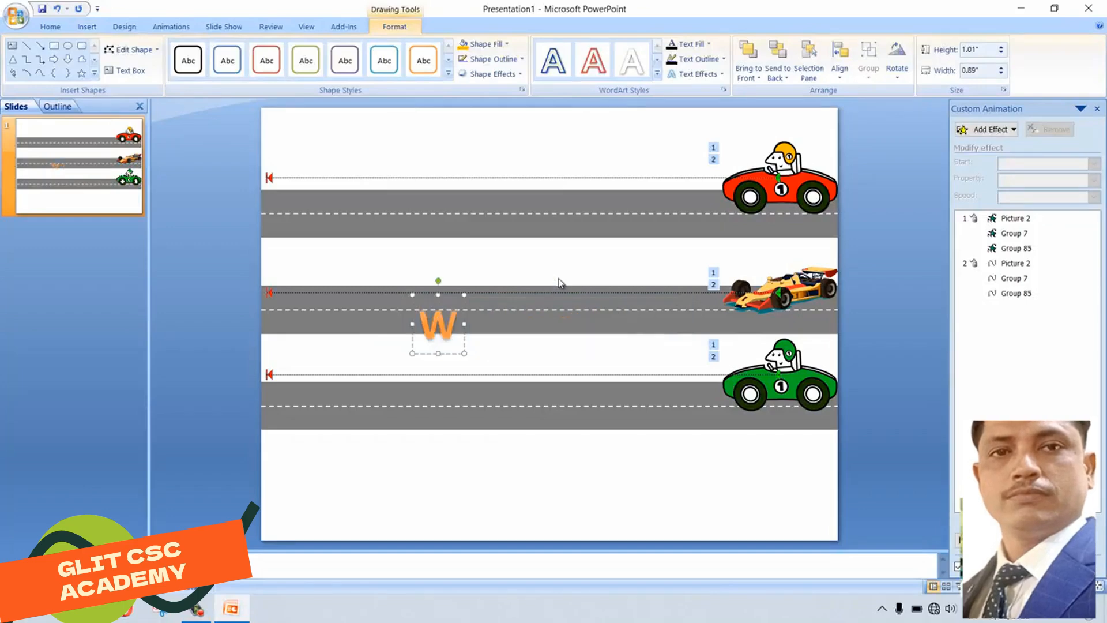
type("inner")
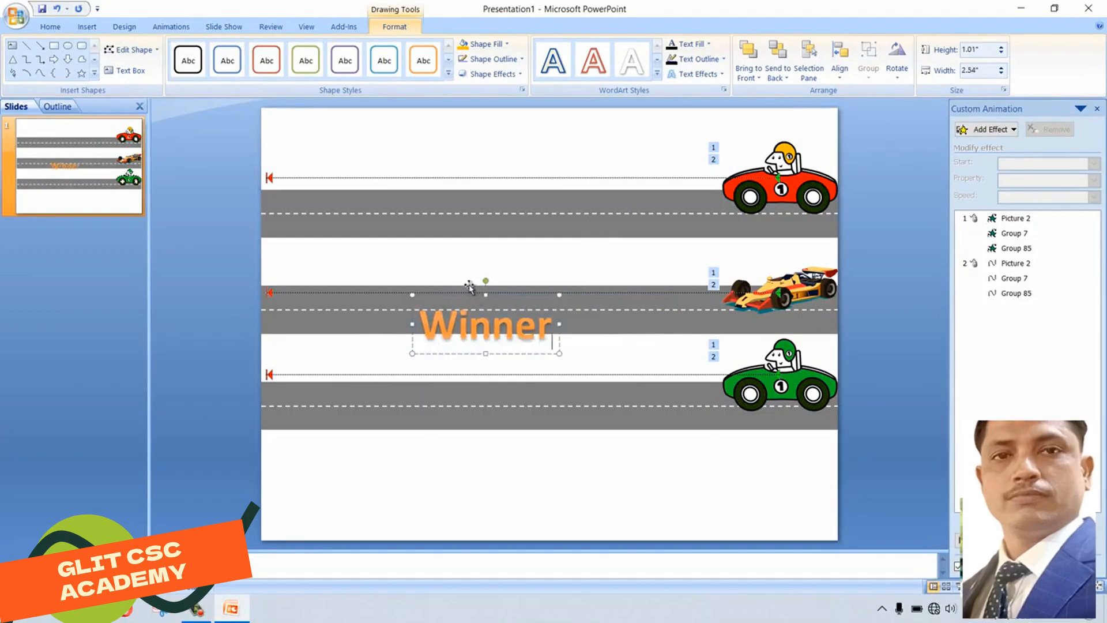
left_click_drag(455, 353, 329, 335)
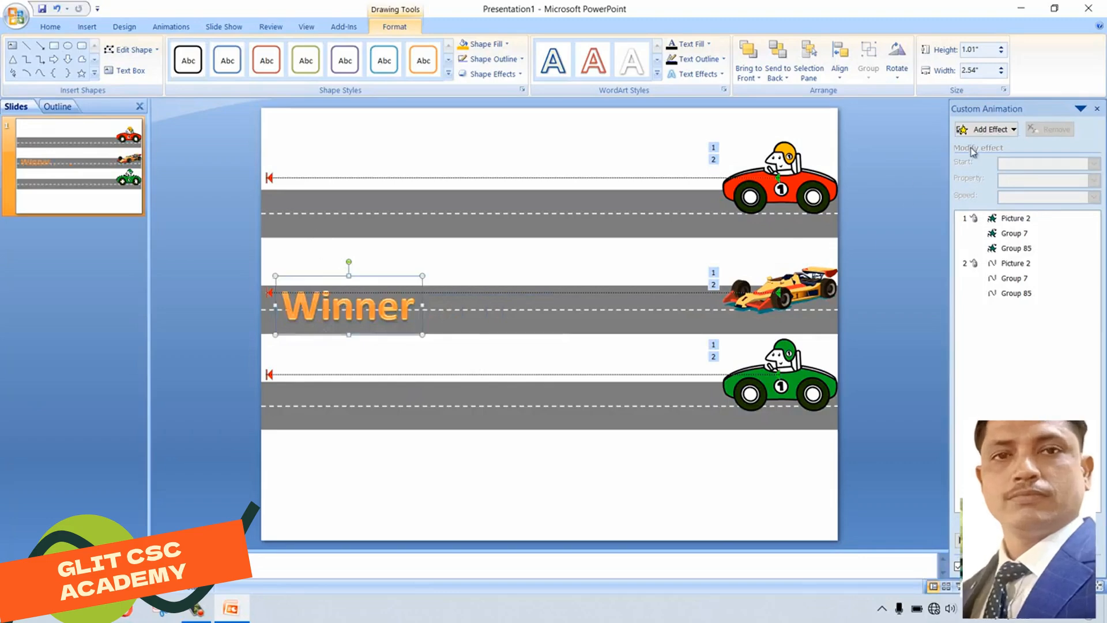
Step: Add a Bounce entrance effect to the "Winner" WordArt and play the slide's animation
left_click(986, 129)
mouse_move(971, 147)
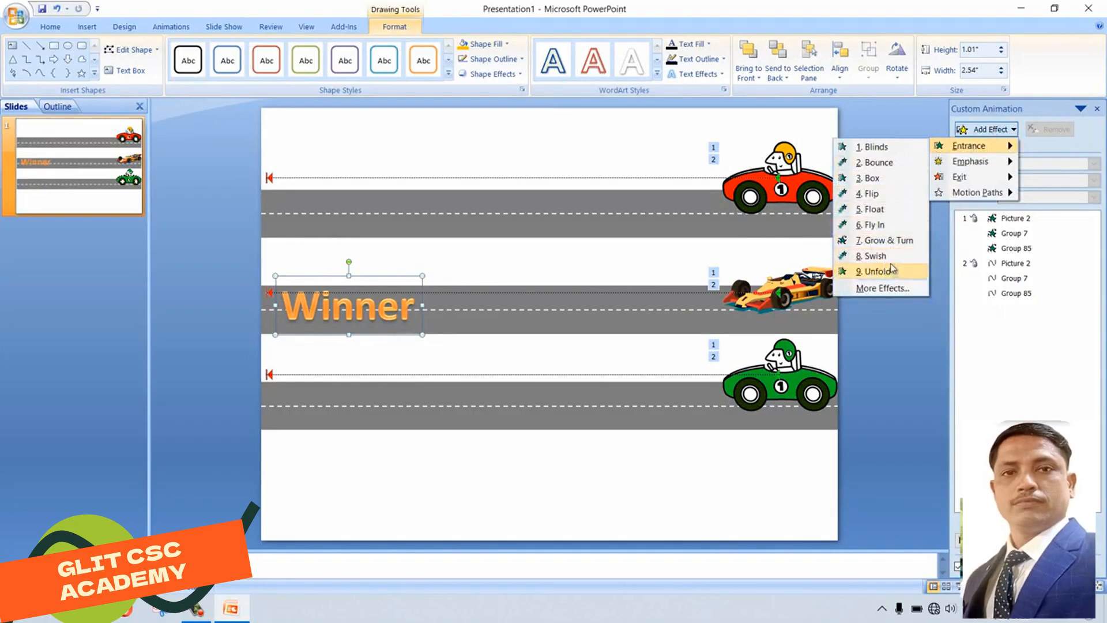
left_click(874, 162)
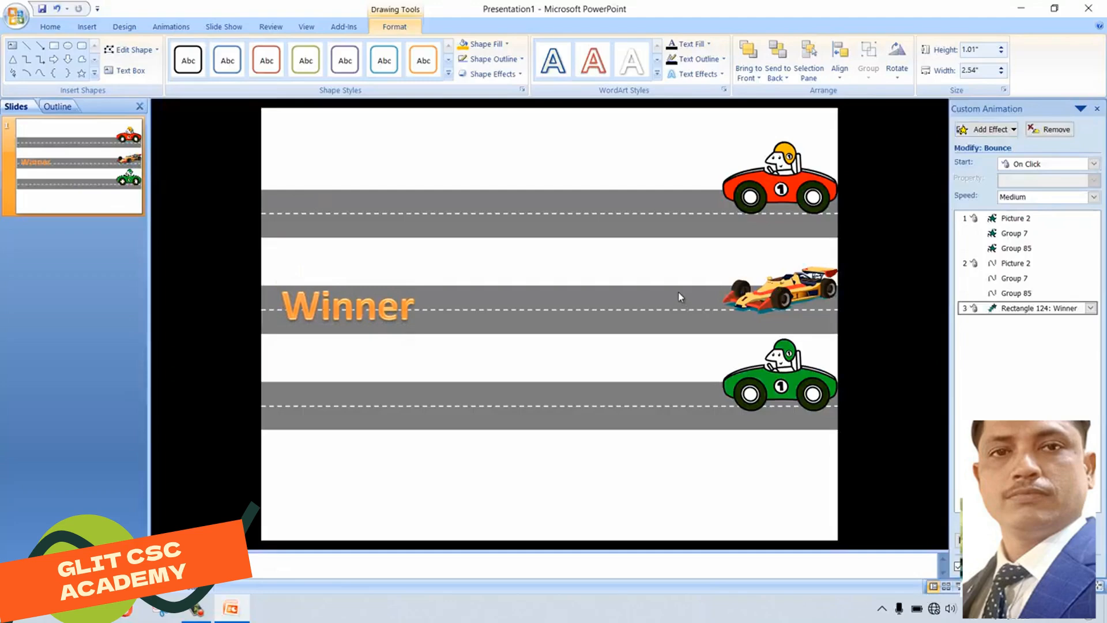
left_click(973, 540)
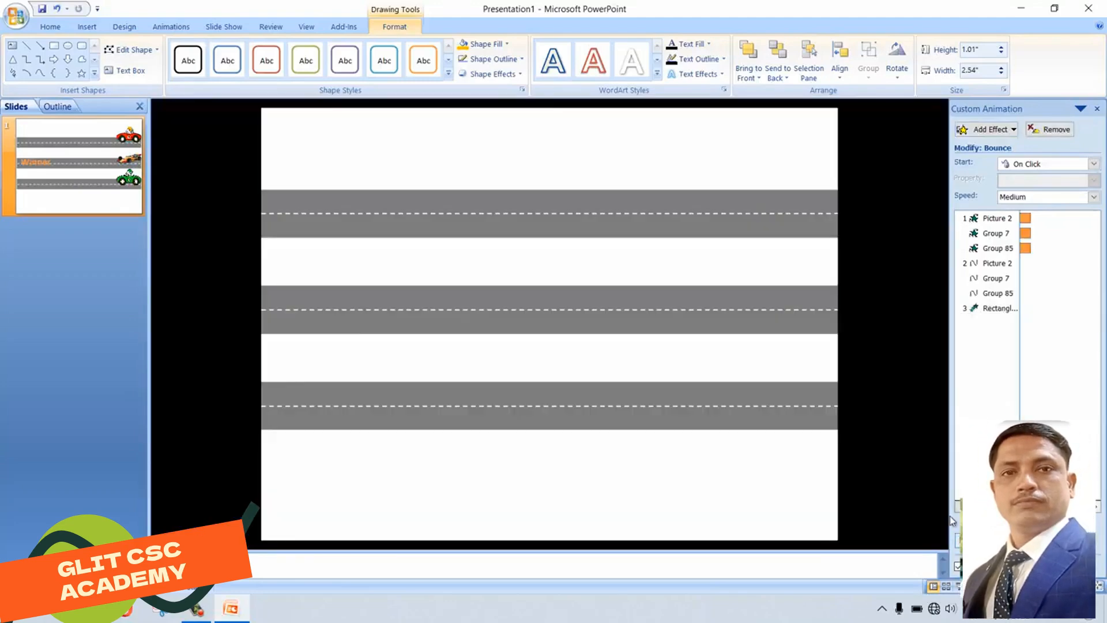